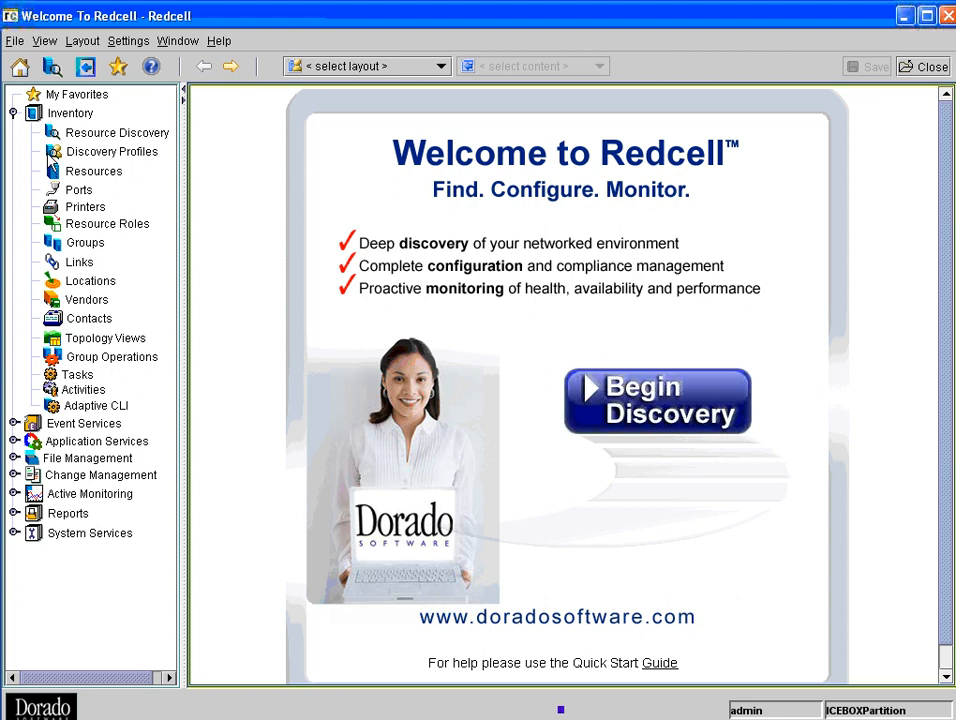
- View the inventory resources and the file servers configured under File Management
{"action": "left_click", "coordinate": [48, 169]}
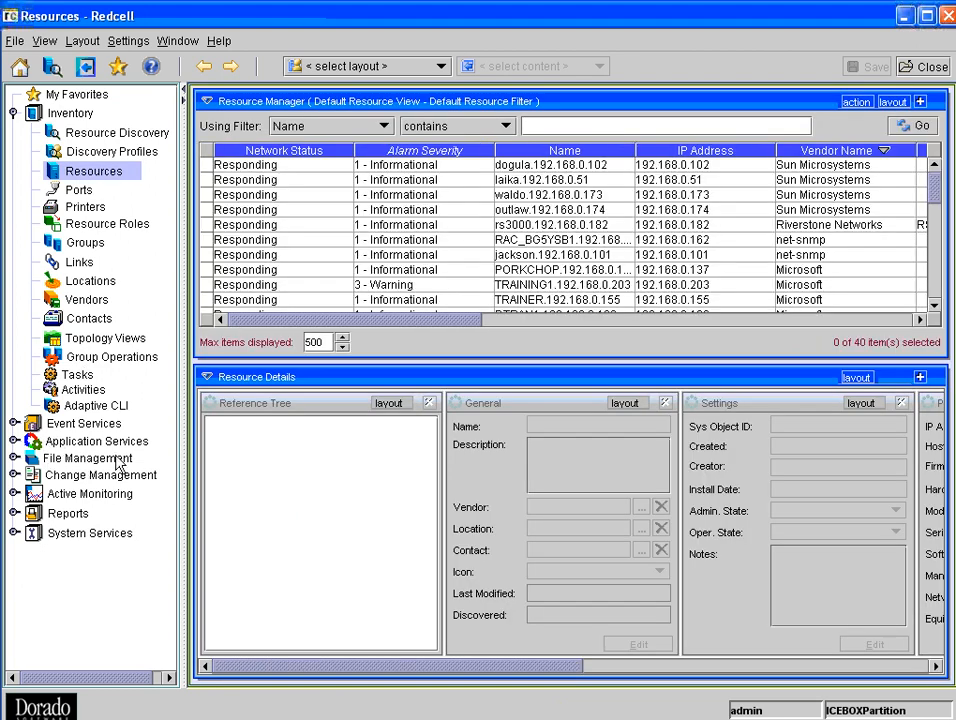
{"action": "left_click", "coordinate": [13, 458]}
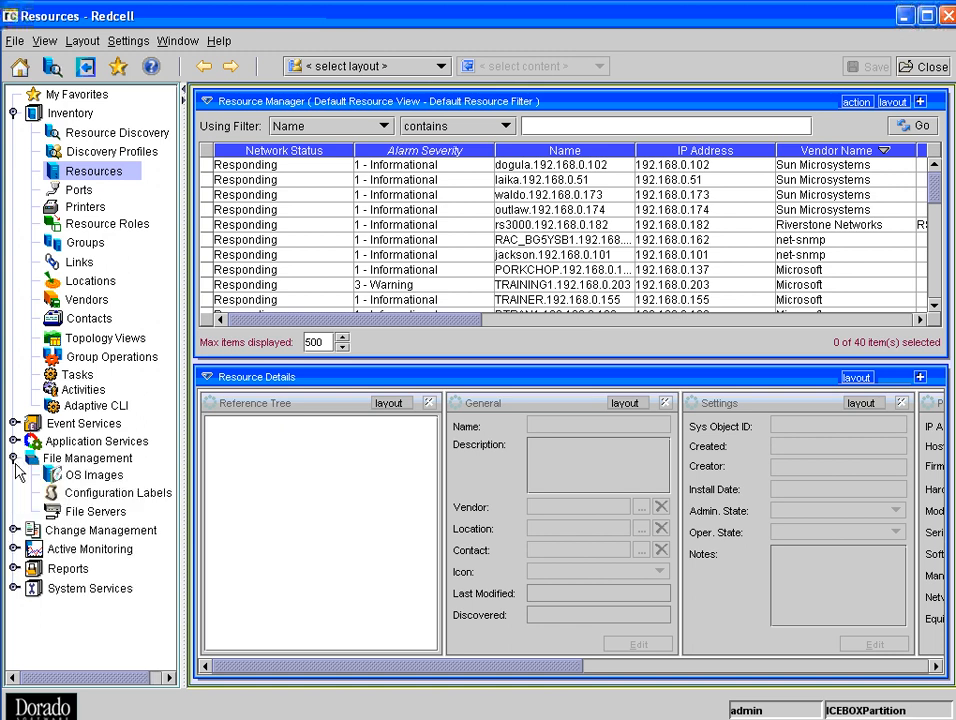
{"action": "left_click", "coordinate": [88, 512]}
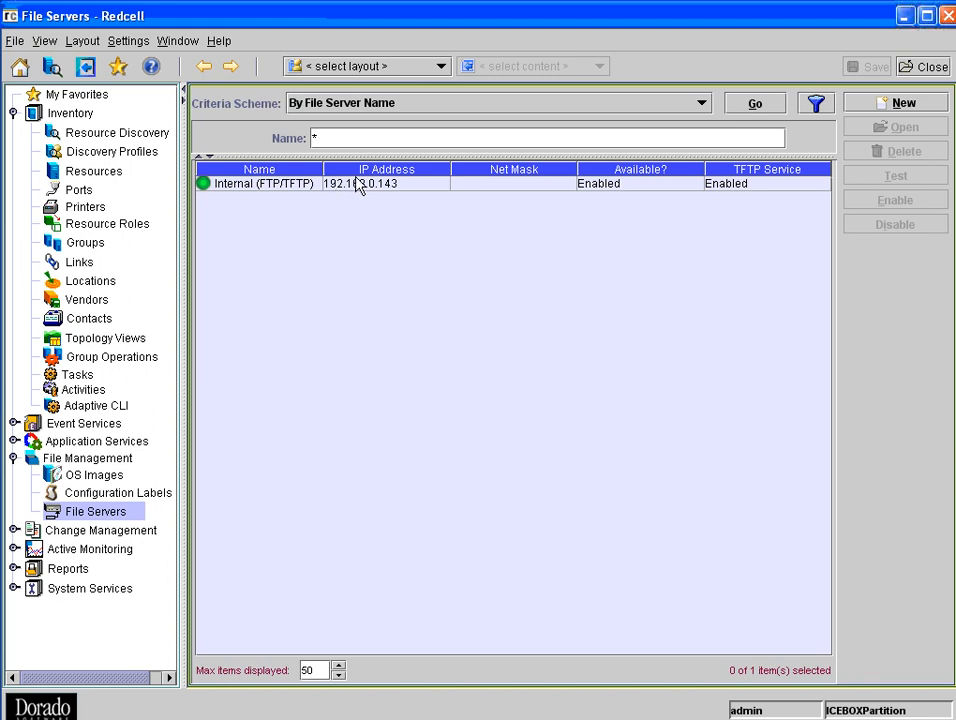
- Sort the resources list by vendor name and open the configuration backup form for the Cisco c3825-0 device at 192.168.0.17
{"action": "left_click", "coordinate": [92, 173]}
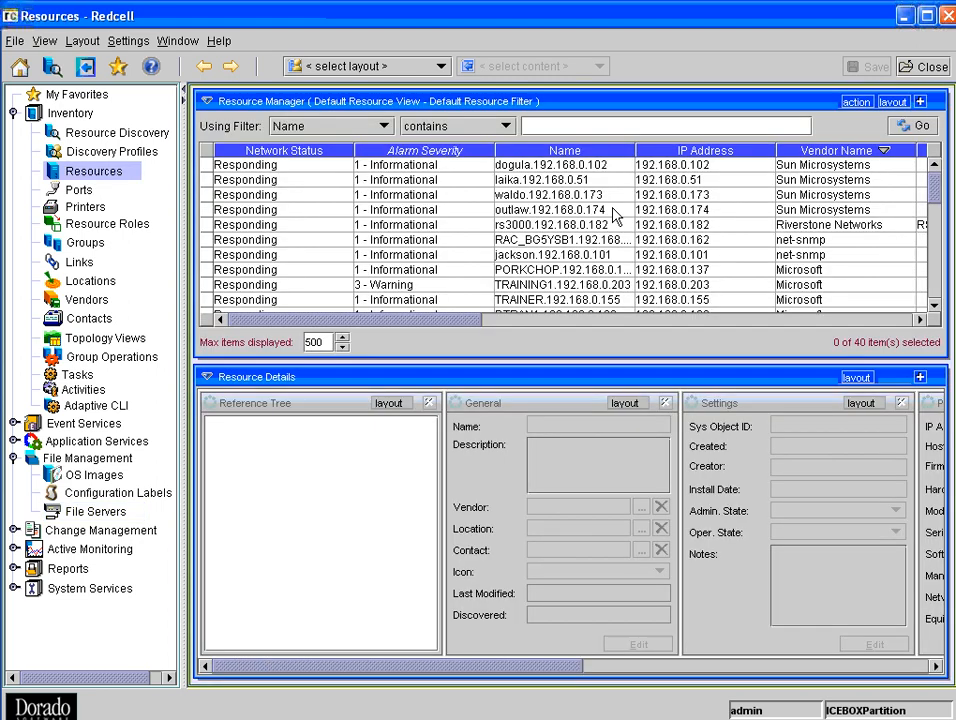
{"action": "left_click", "coordinate": [836, 150]}
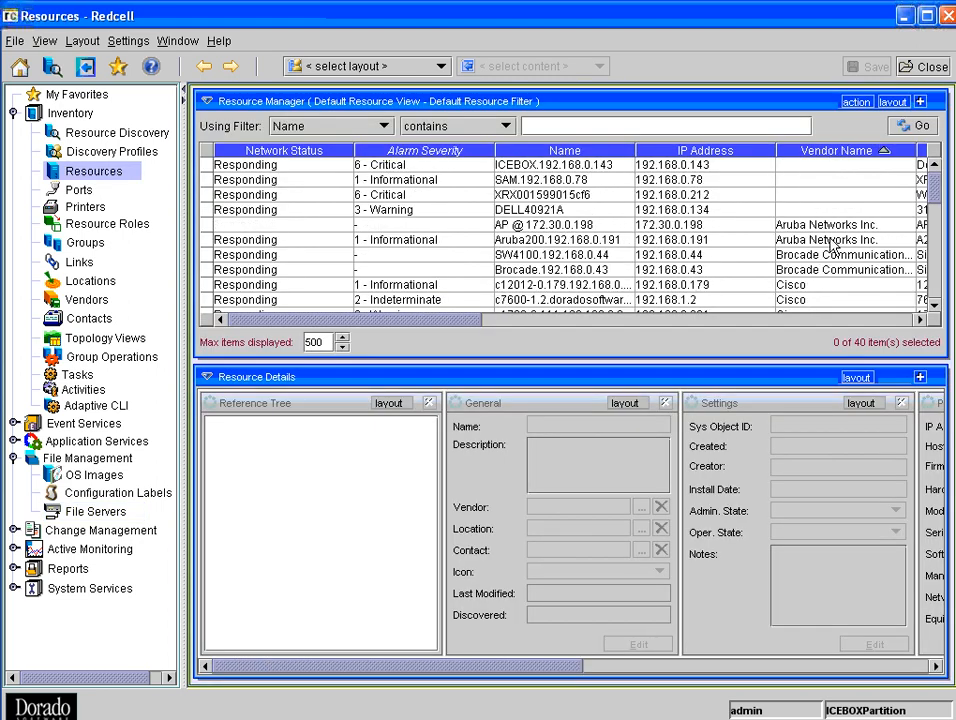
{"action": "scroll", "coordinate": [830, 245], "scroll_direction": "down", "scroll_amount": 2}
{"action": "scroll", "coordinate": [830, 248], "scroll_direction": "down", "scroll_amount": 2}
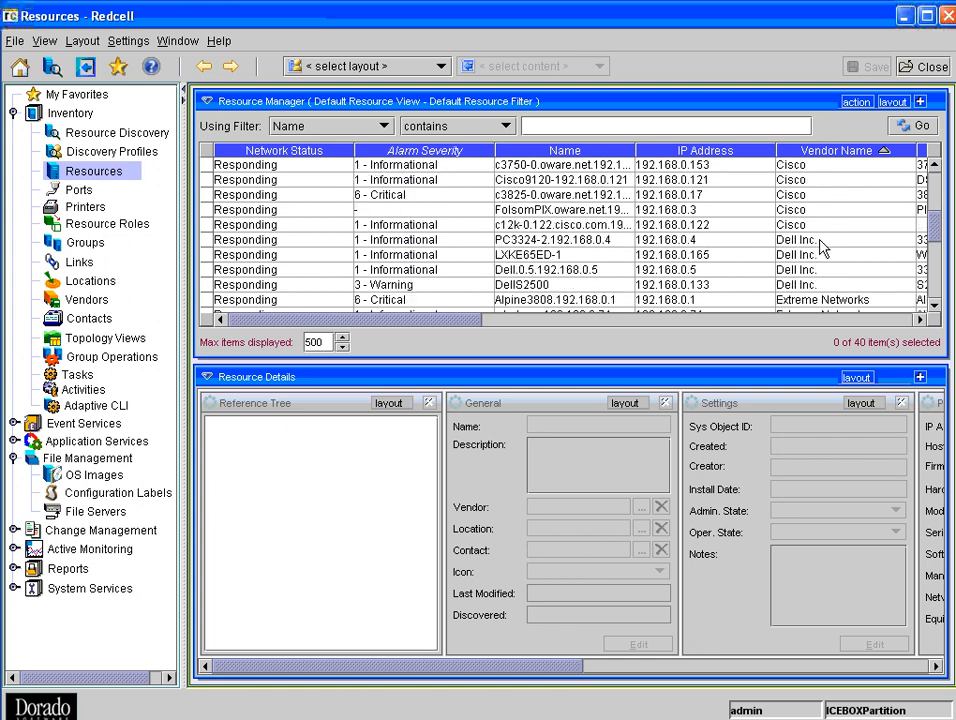
{"action": "left_click", "coordinate": [718, 199]}
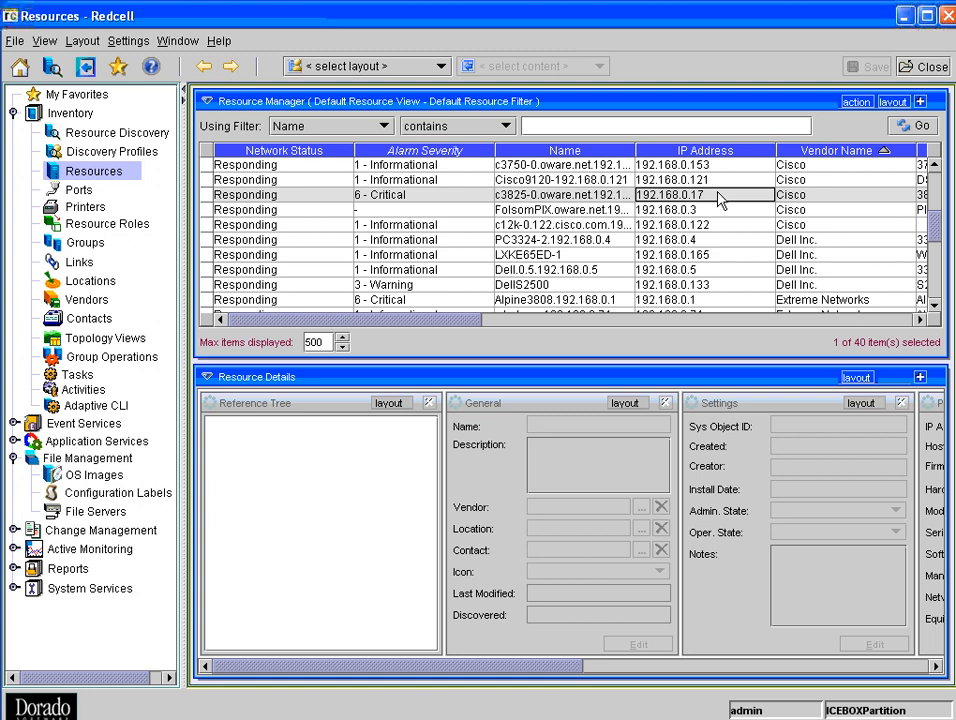
{"action": "right_click", "coordinate": [720, 197]}
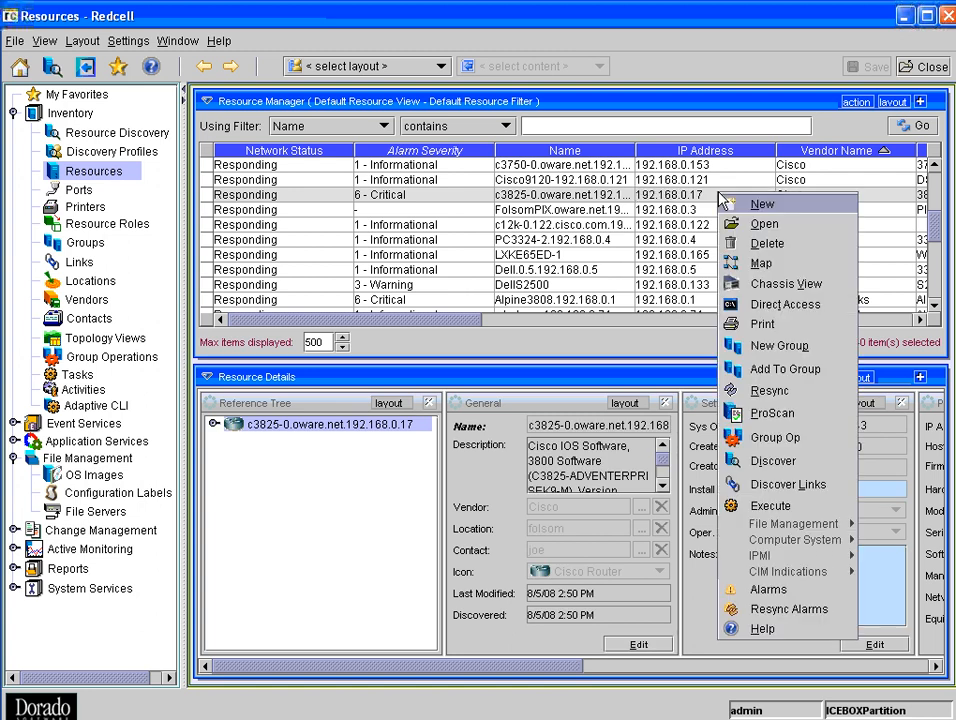
{"action": "mouse_move", "coordinate": [790, 558]}
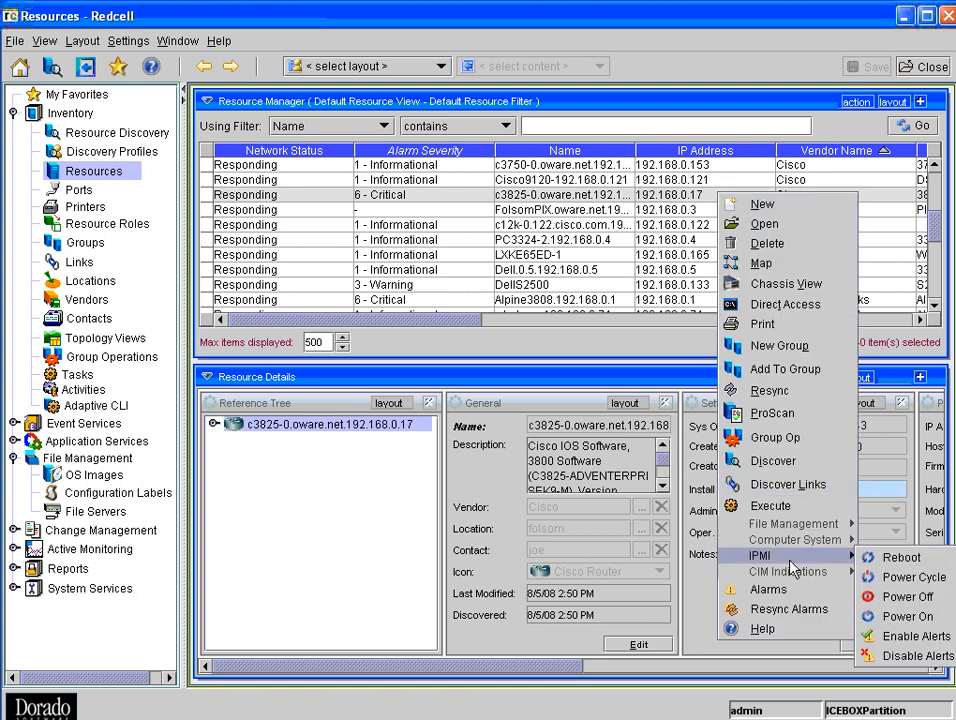
{"action": "mouse_move", "coordinate": [830, 524]}
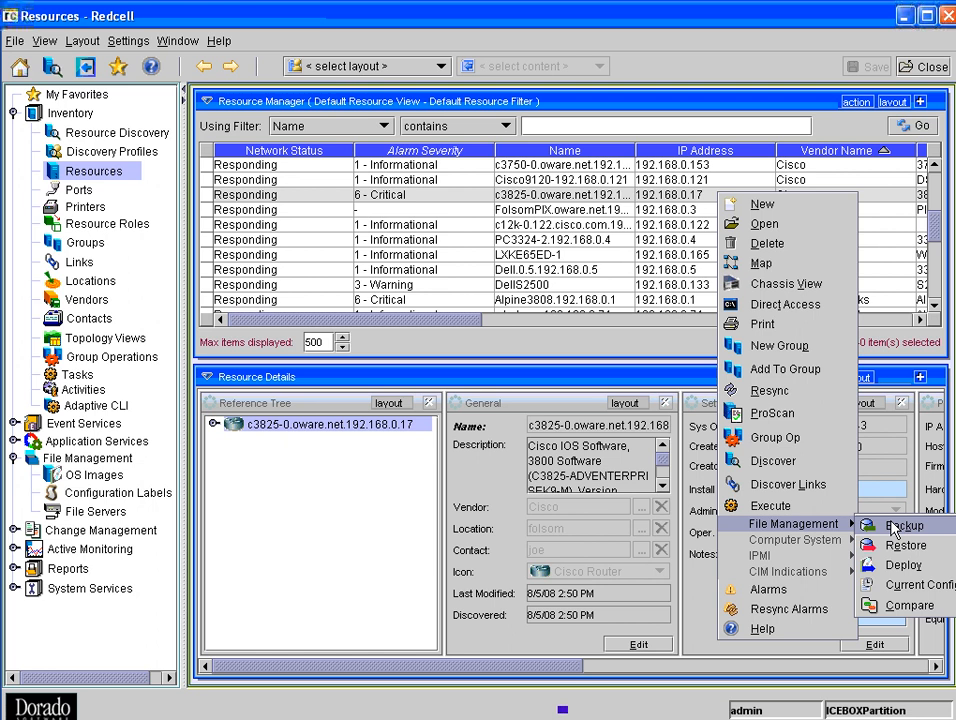
{"action": "left_click", "coordinate": [893, 527]}
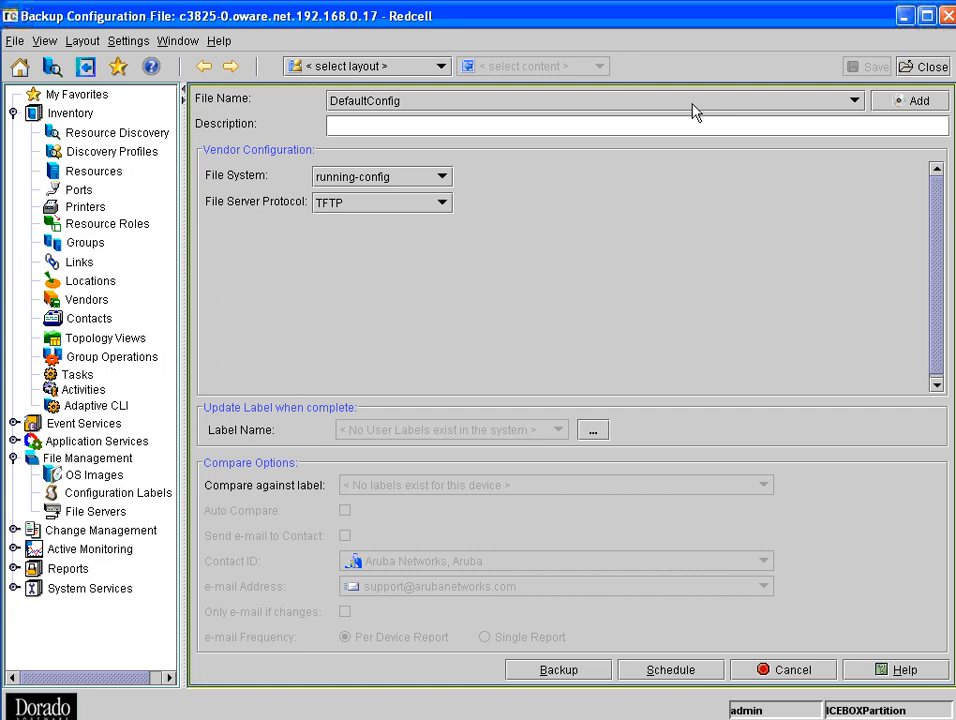
- Add and save a new backup configuration file name, DemoBackup
{"action": "left_click", "coordinate": [918, 104]}
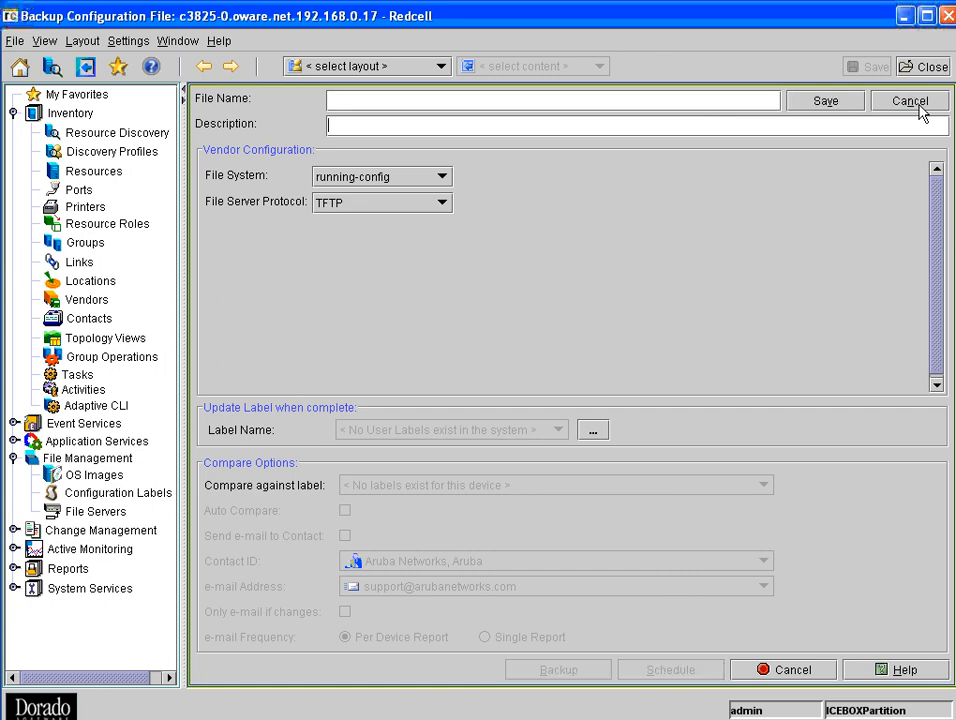
{"action": "left_click", "coordinate": [640, 101]}
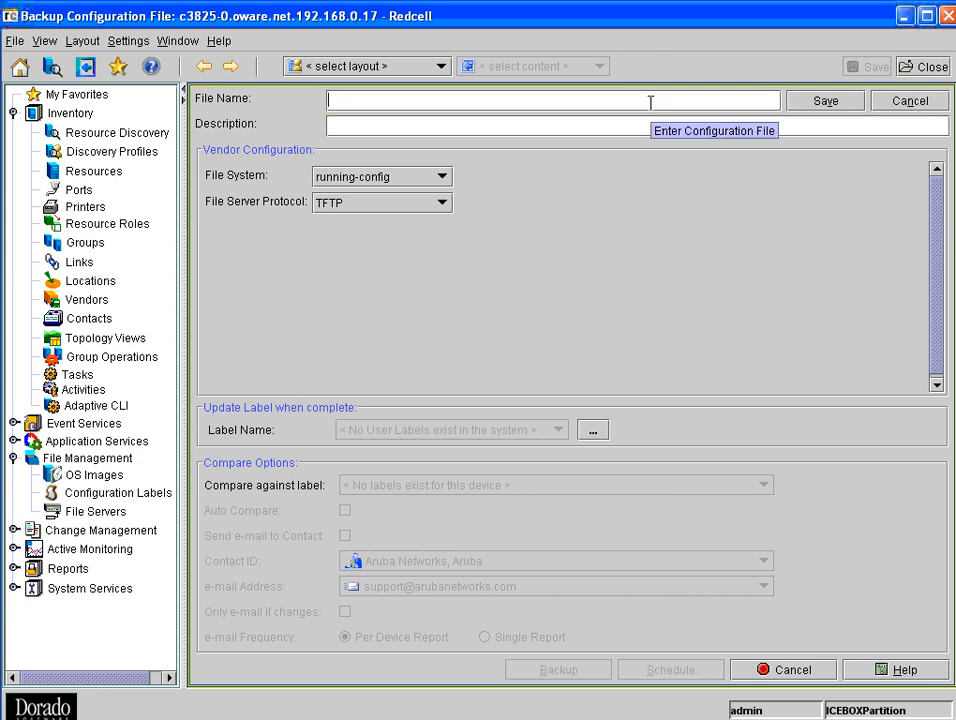
{"action": "type", "text": "DemoBackup"}
{"action": "left_click", "coordinate": [805, 101]}
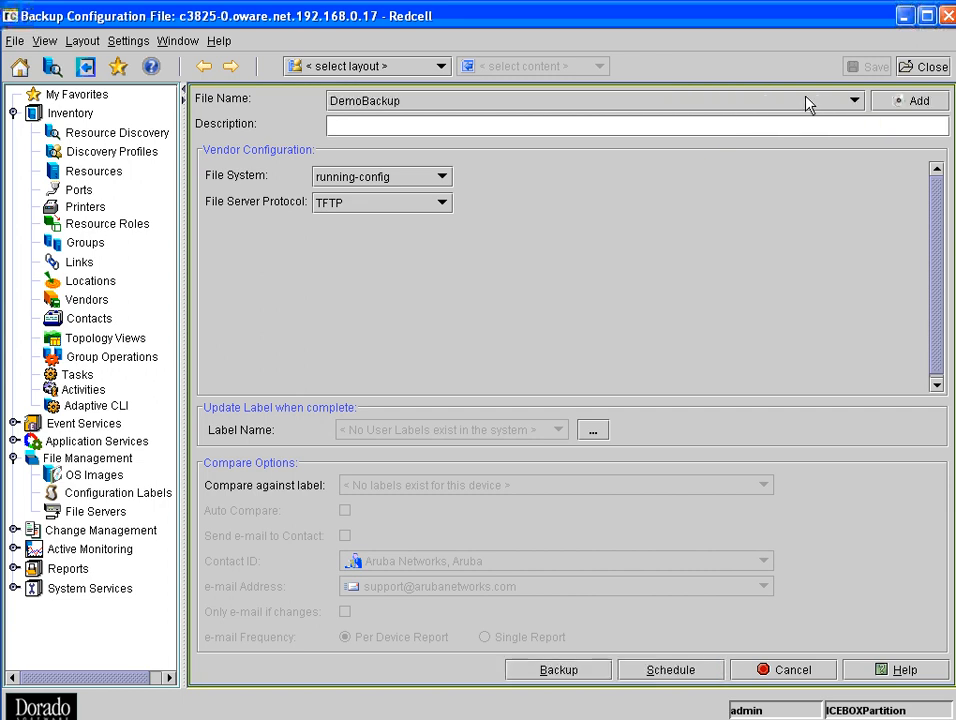
- Choose running-config as the file system and TFTP as the file server protocol, and run the backup immediately
{"action": "left_click", "coordinate": [438, 179]}
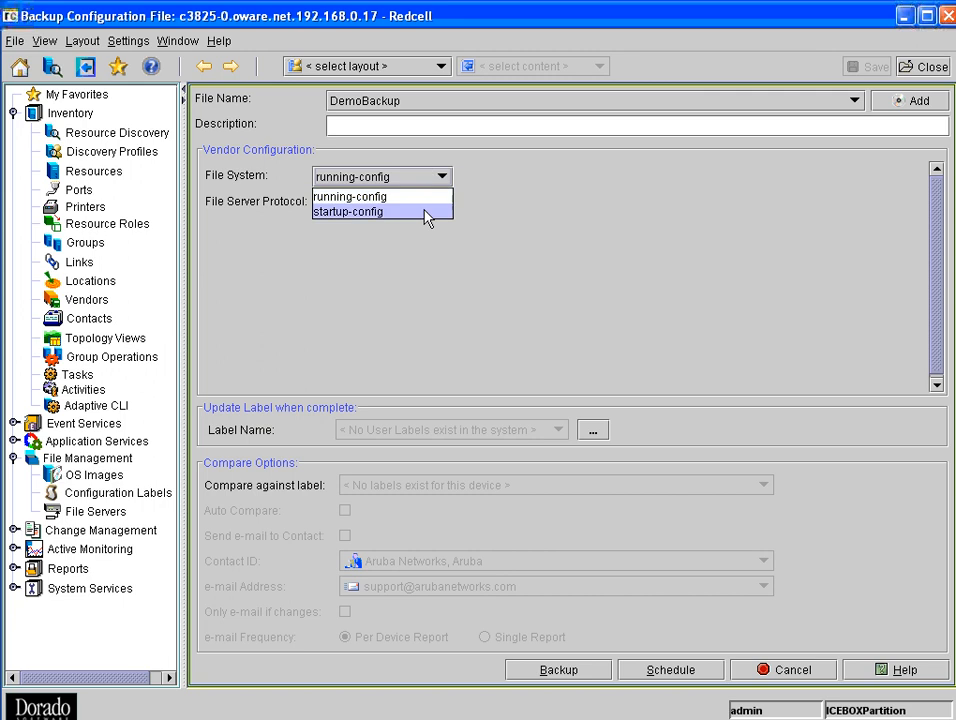
{"action": "left_click", "coordinate": [425, 196]}
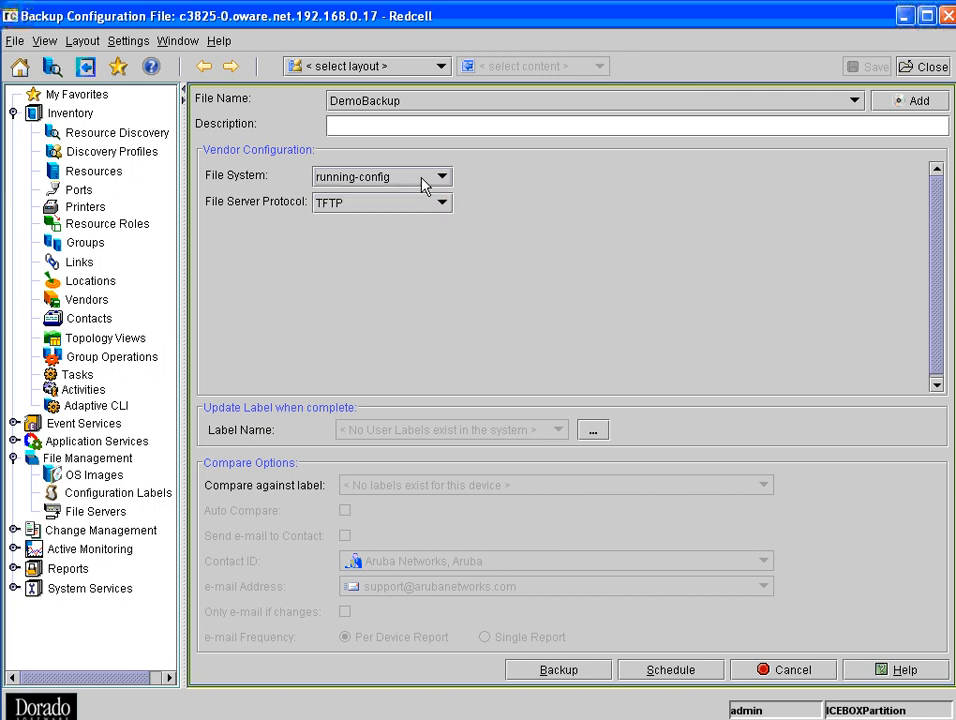
{"action": "left_click", "coordinate": [422, 205]}
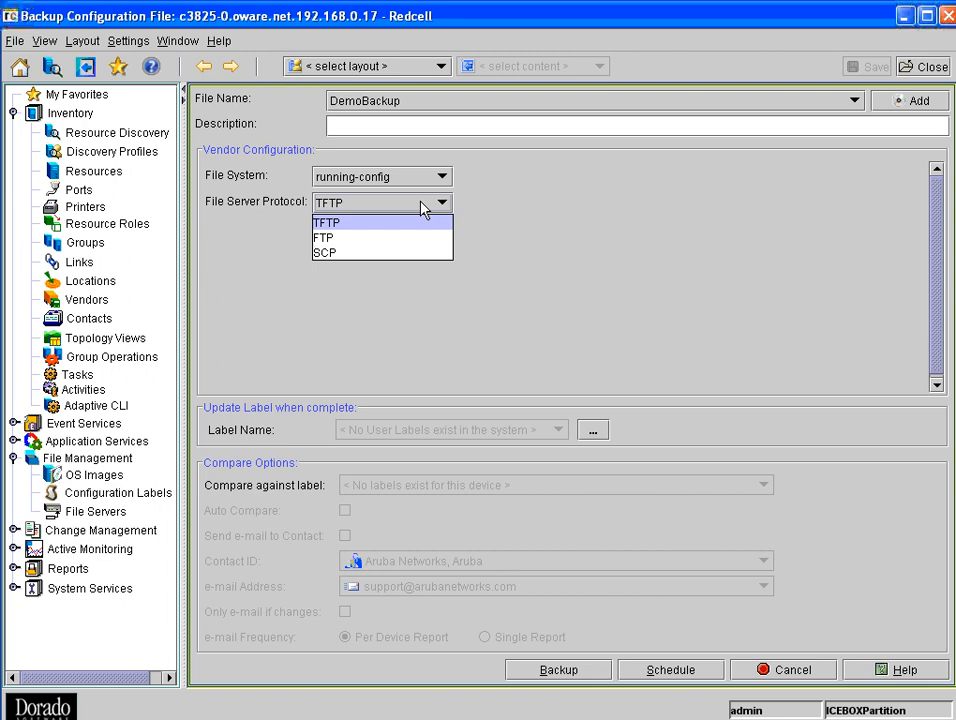
{"action": "left_click", "coordinate": [363, 232]}
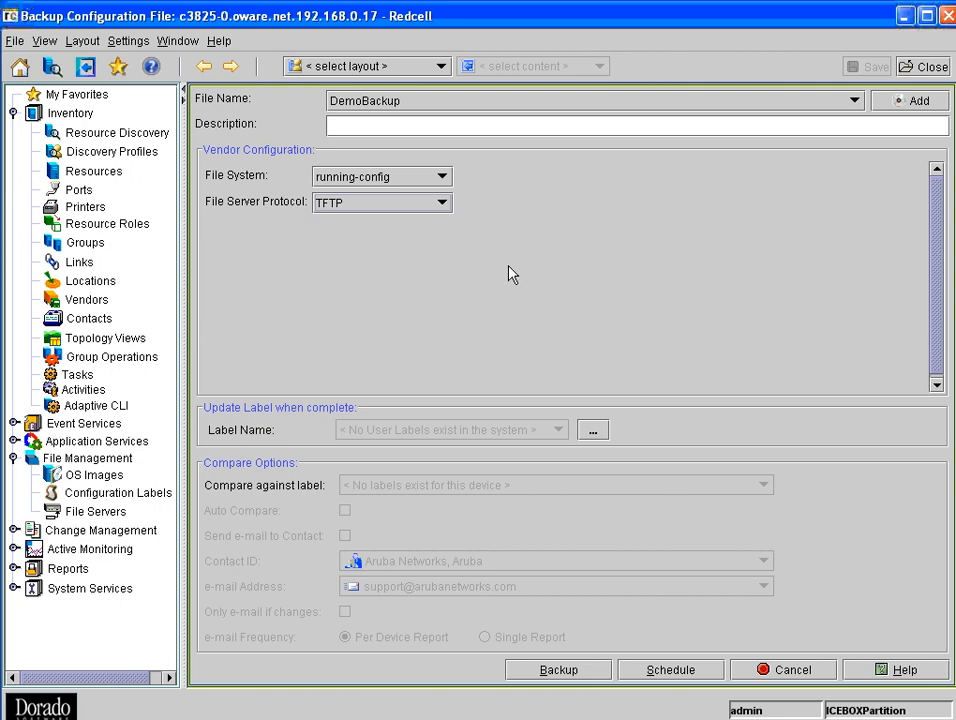
{"action": "left_click", "coordinate": [572, 670]}
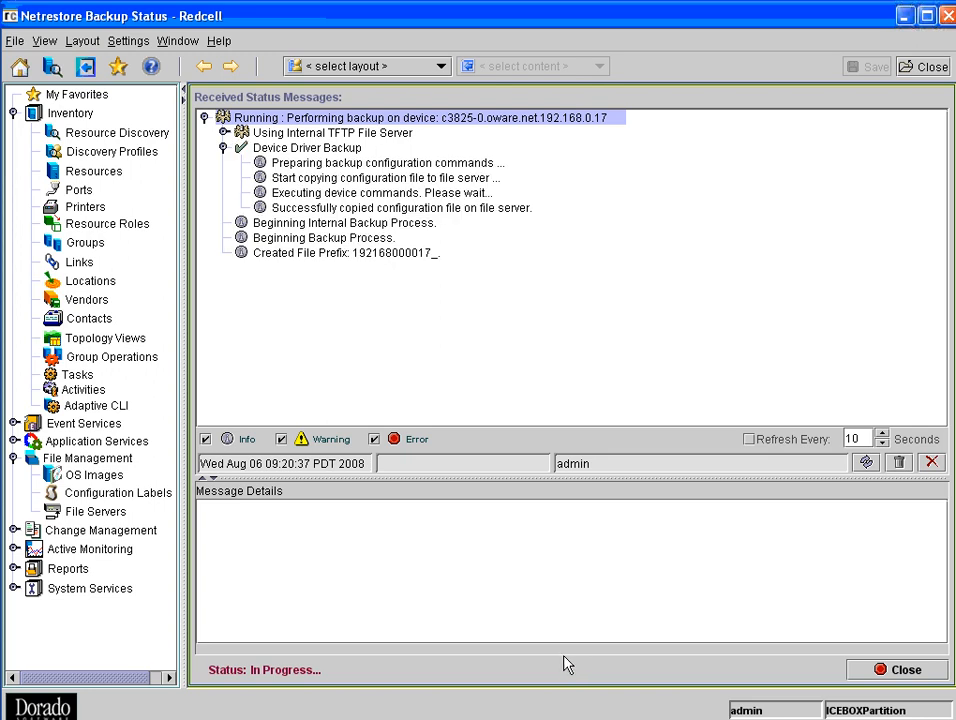
- Review the backup status messages about the file server copy and source control, and close the status view
{"action": "left_click", "coordinate": [382, 210]}
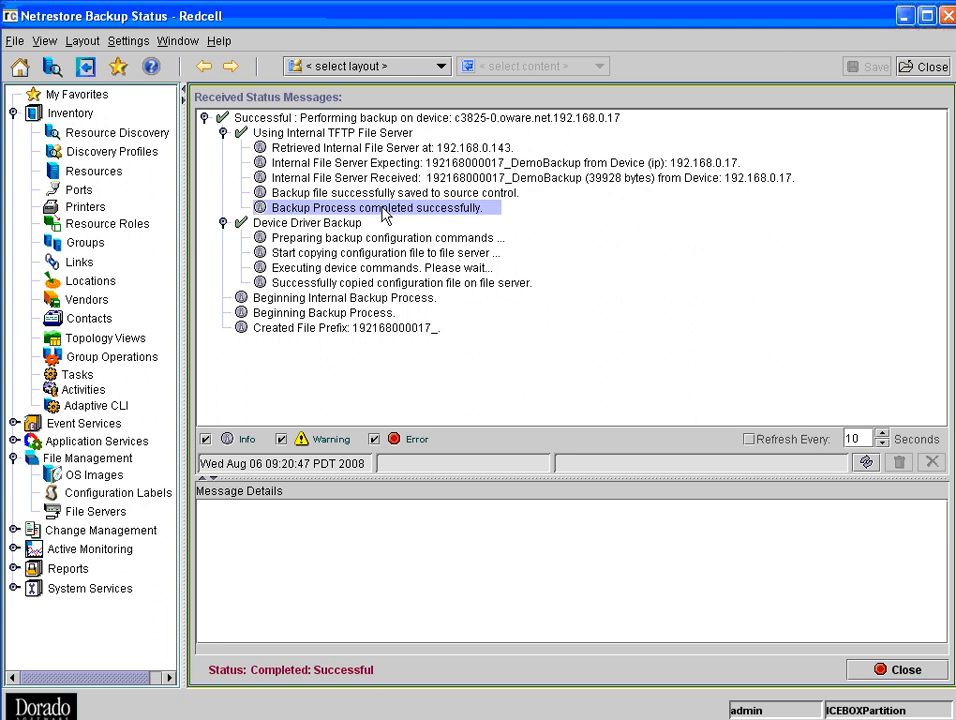
{"action": "left_click", "coordinate": [392, 284]}
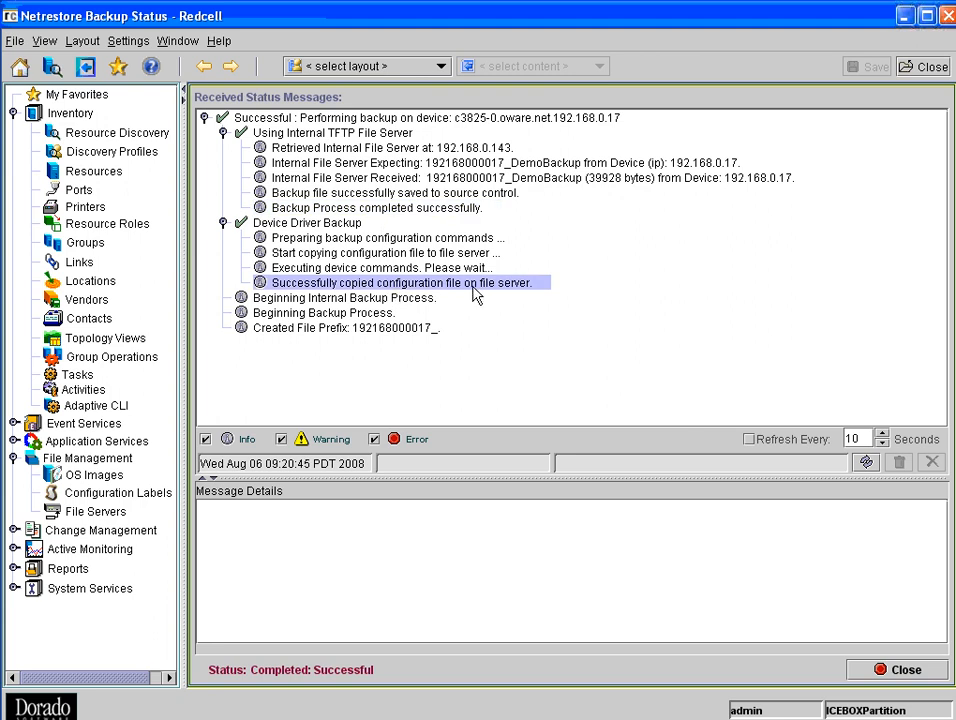
{"action": "left_click", "coordinate": [426, 196]}
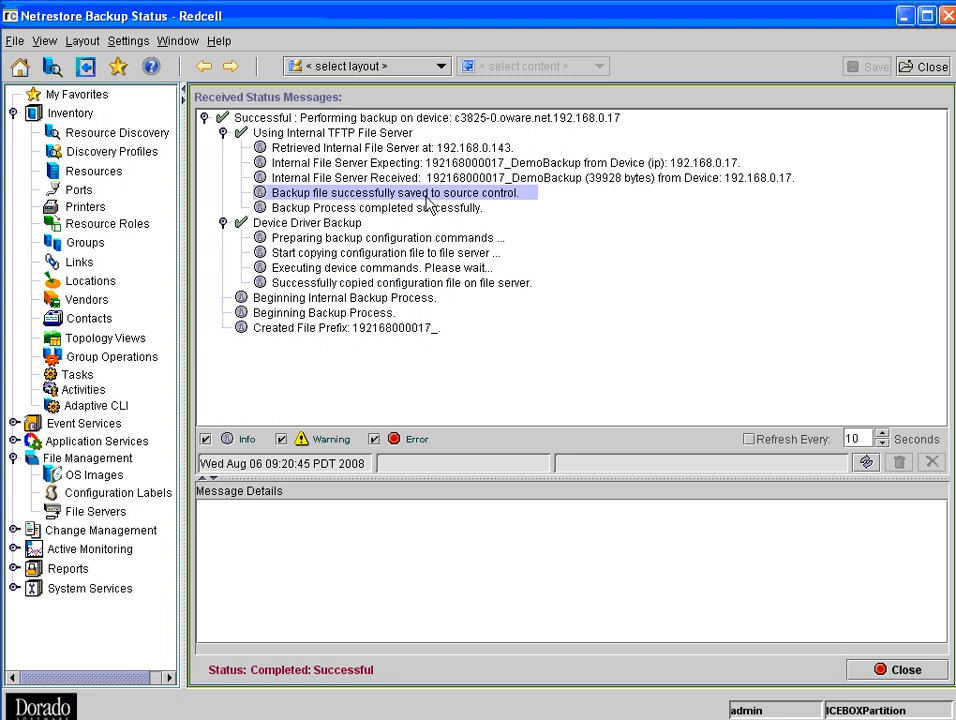
{"action": "left_click", "coordinate": [883, 670]}
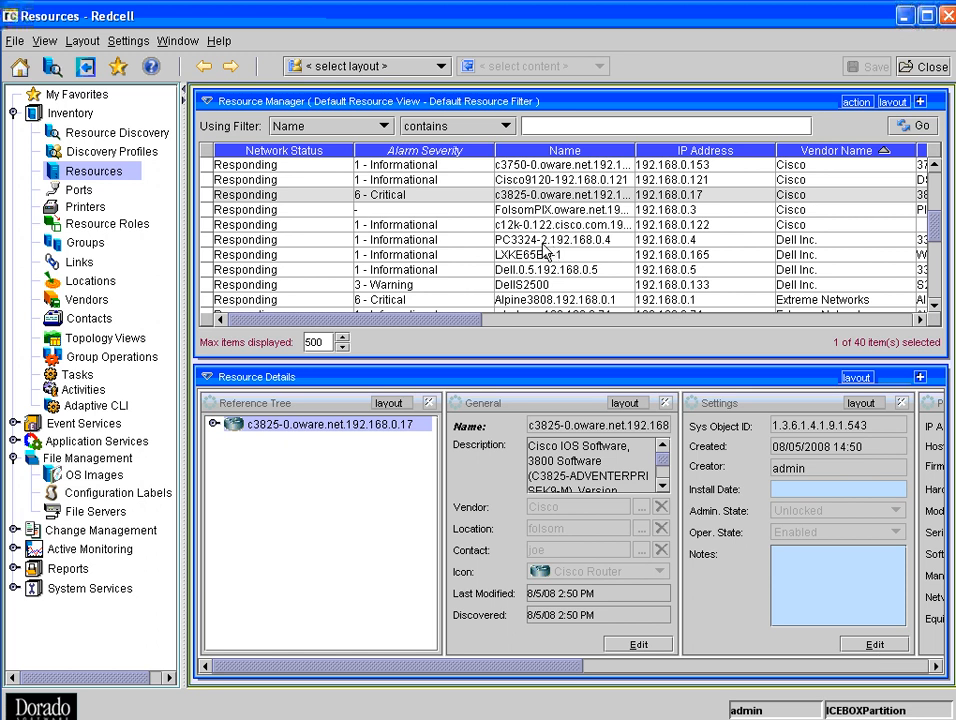
- Start a new group operation and choose the global Backup operation under File Management Operations
{"action": "scroll", "coordinate": [547, 252], "scroll_direction": "down", "scroll_amount": 1}
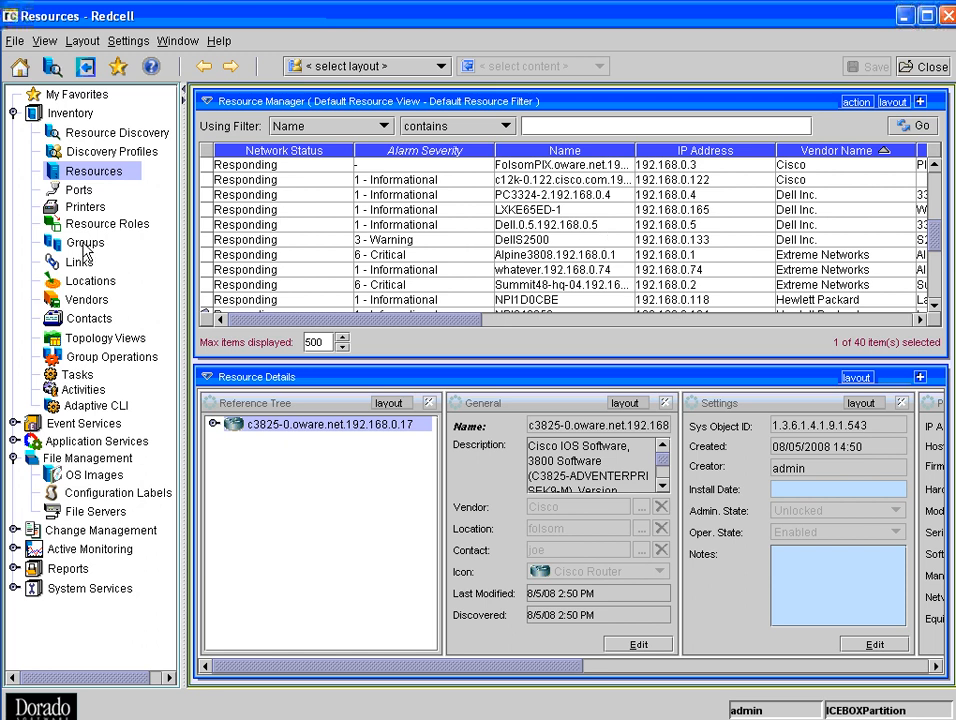
{"action": "left_click", "coordinate": [139, 362]}
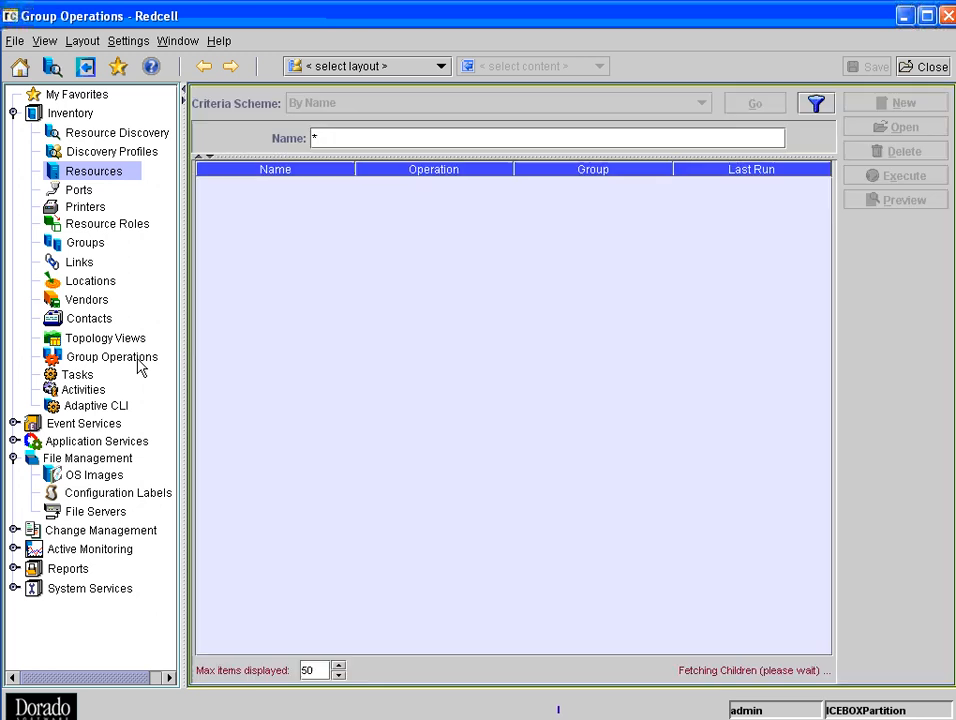
{"action": "left_click", "coordinate": [898, 106]}
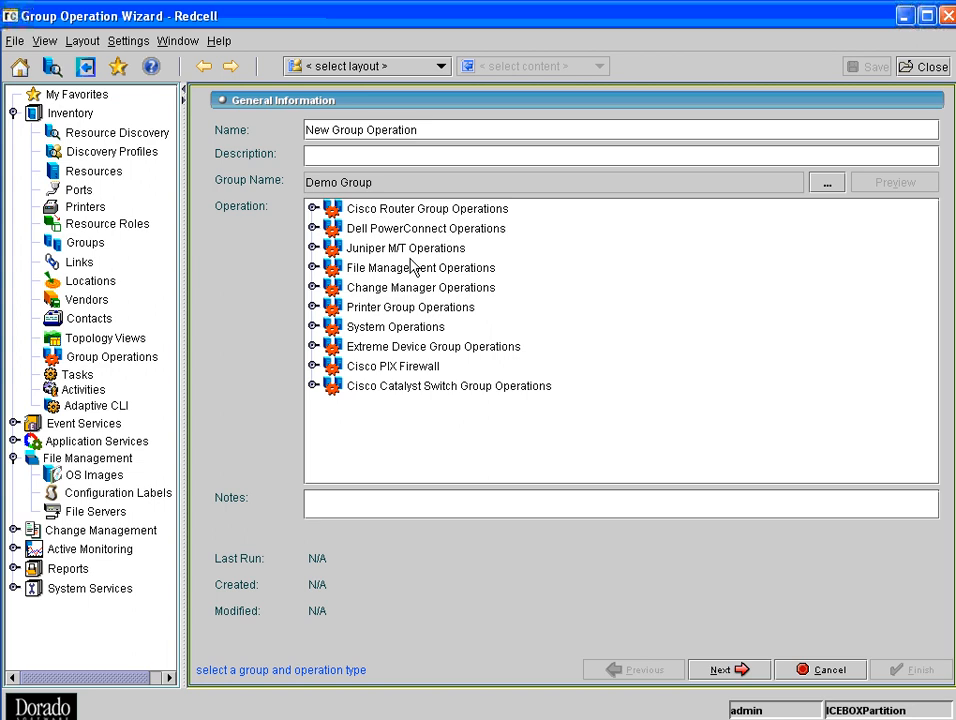
{"action": "left_click", "coordinate": [313, 268]}
{"action": "double_click", "coordinate": [376, 302]}
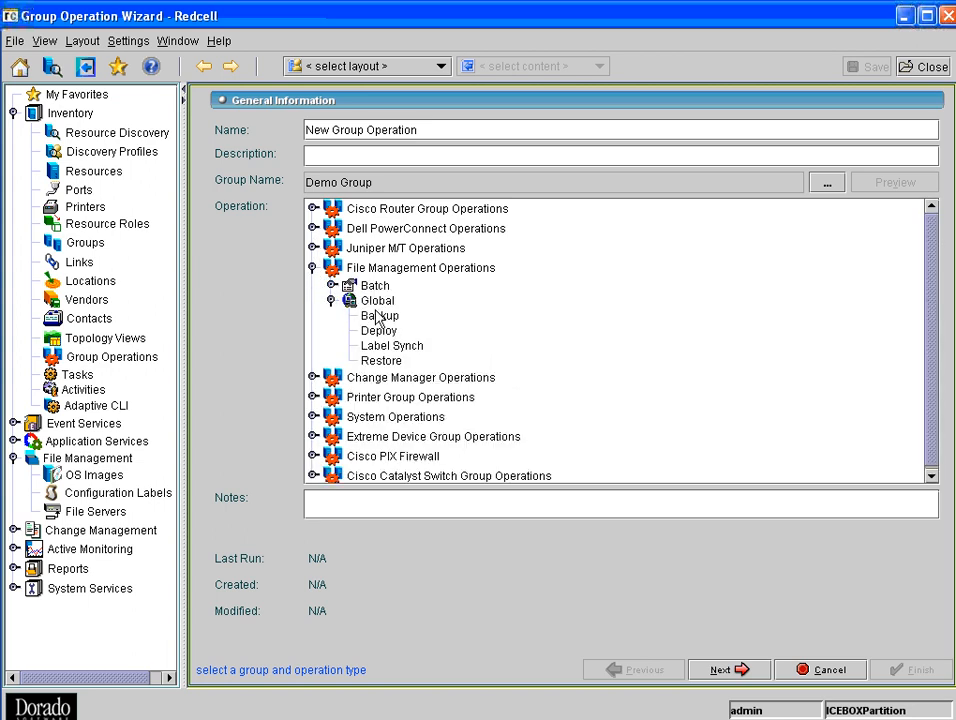
{"action": "left_click", "coordinate": [384, 317]}
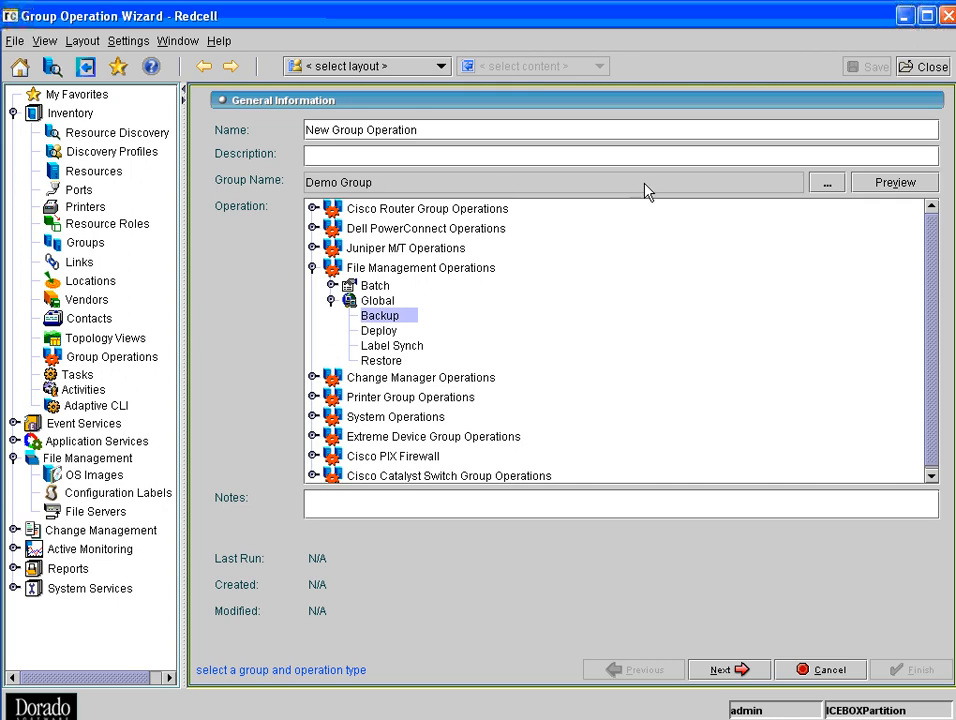
- Browse the device groups available for the group operation and leave the selection list without picking one
{"action": "left_click", "coordinate": [813, 184]}
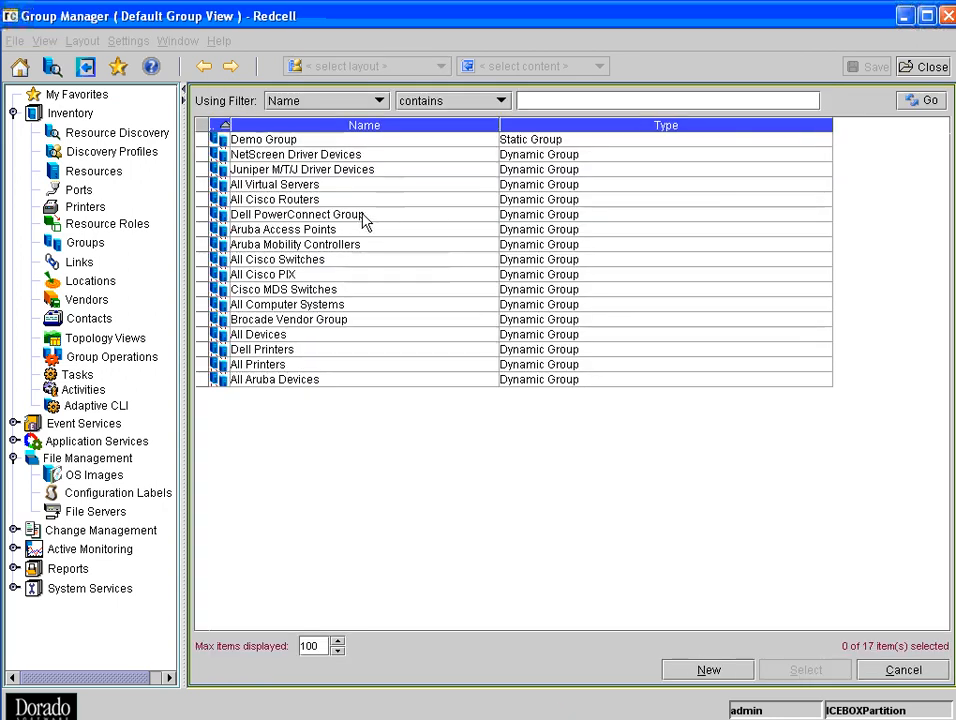
{"action": "left_click", "coordinate": [330, 168]}
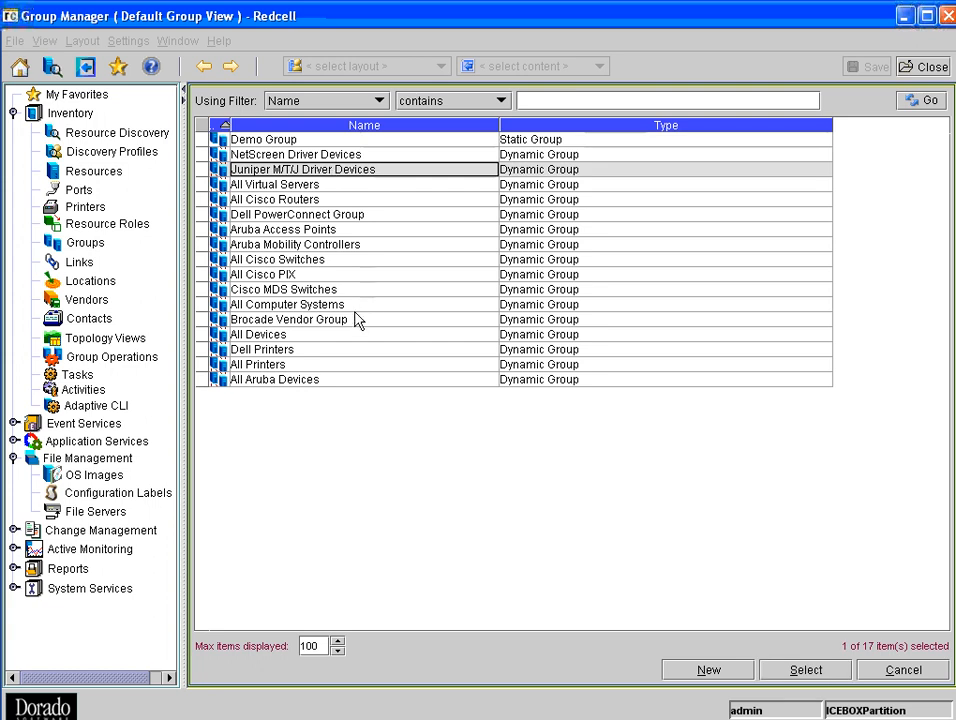
{"action": "left_click", "coordinate": [344, 382]}
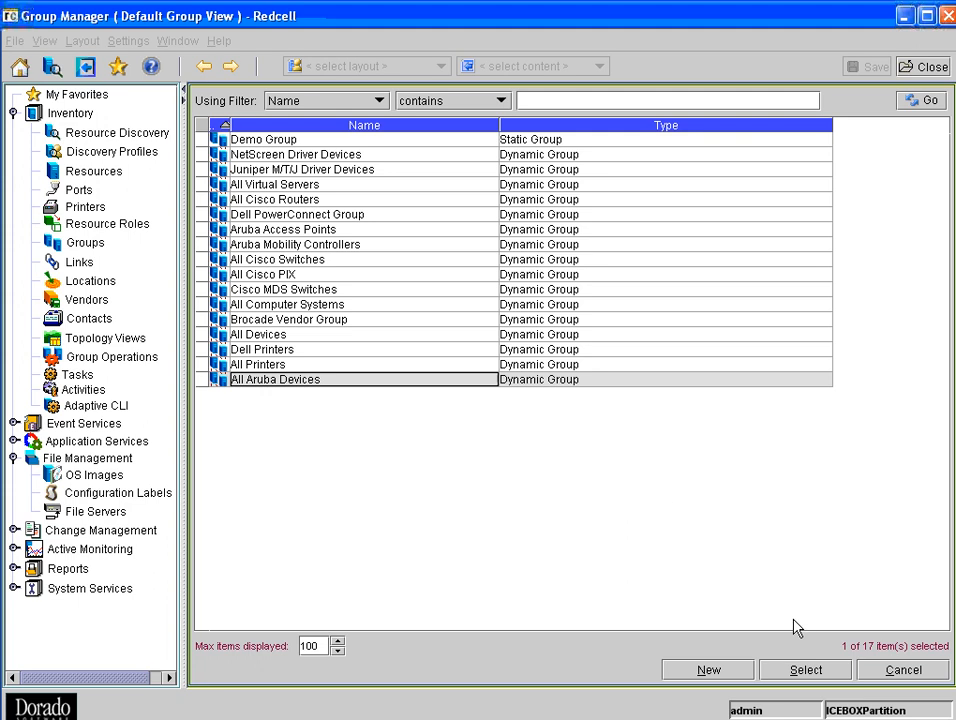
{"action": "left_click", "coordinate": [904, 670]}
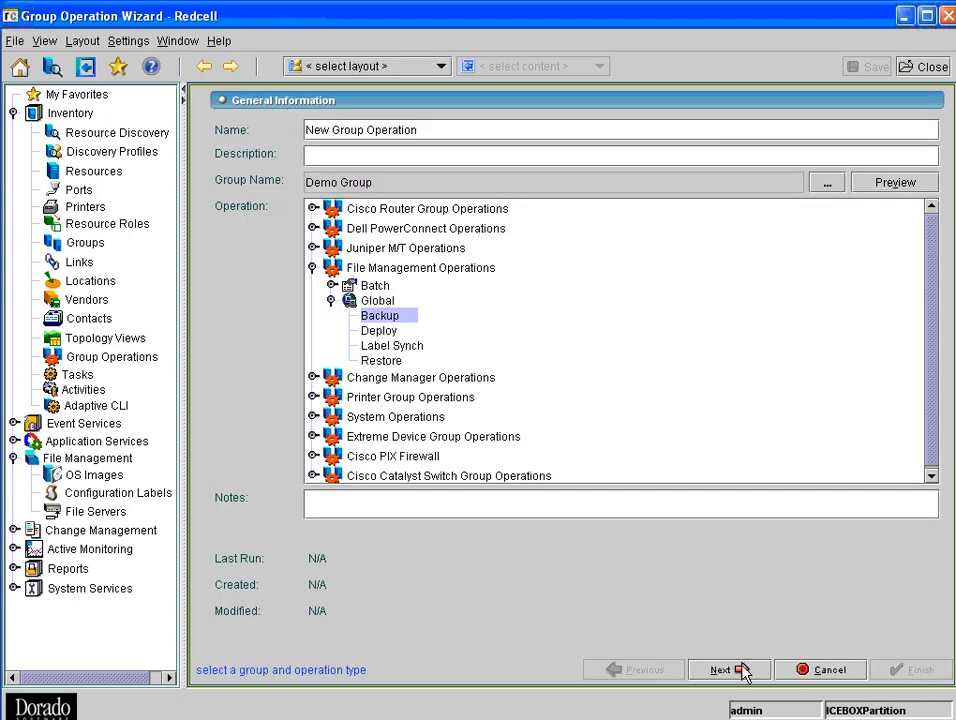
- Discard the new group operation and return to the resources list
{"action": "left_click", "coordinate": [848, 676]}
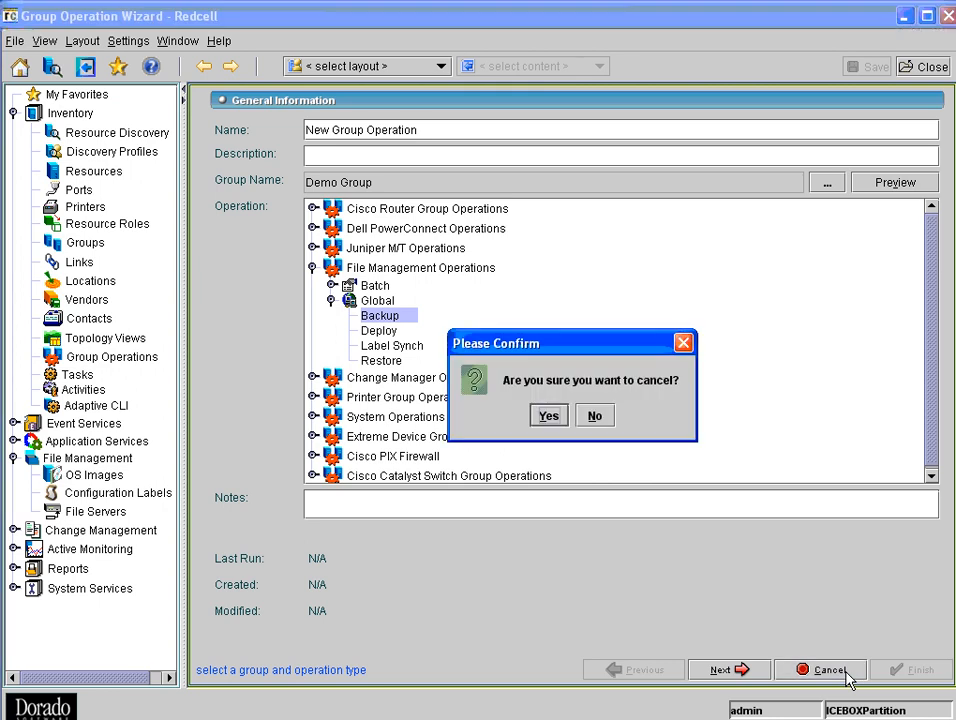
{"action": "left_click", "coordinate": [549, 416]}
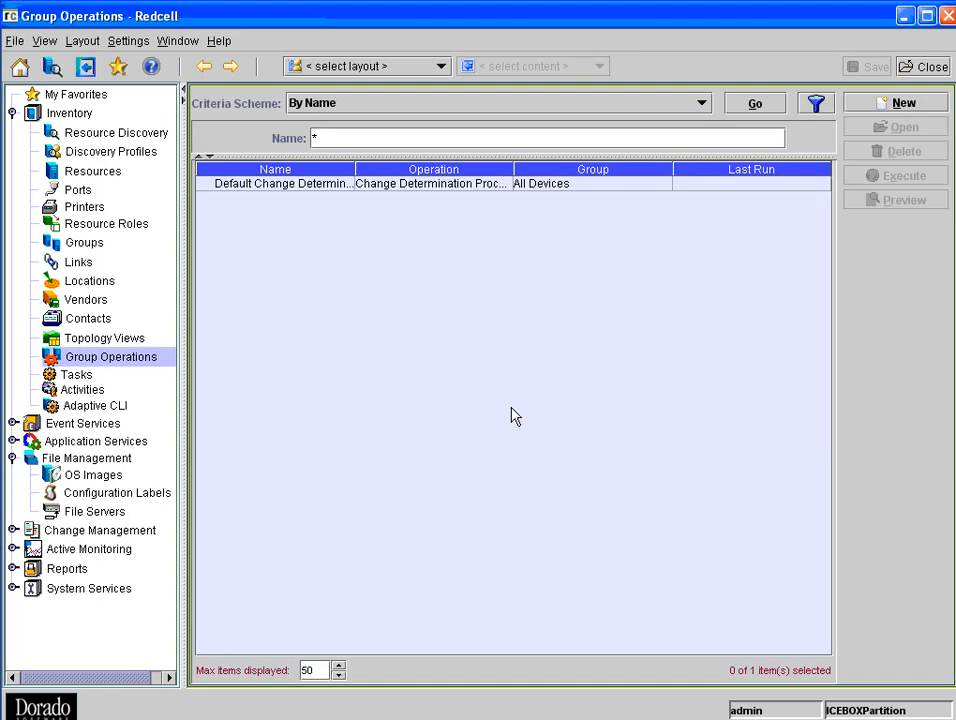
{"action": "left_click", "coordinate": [93, 173]}
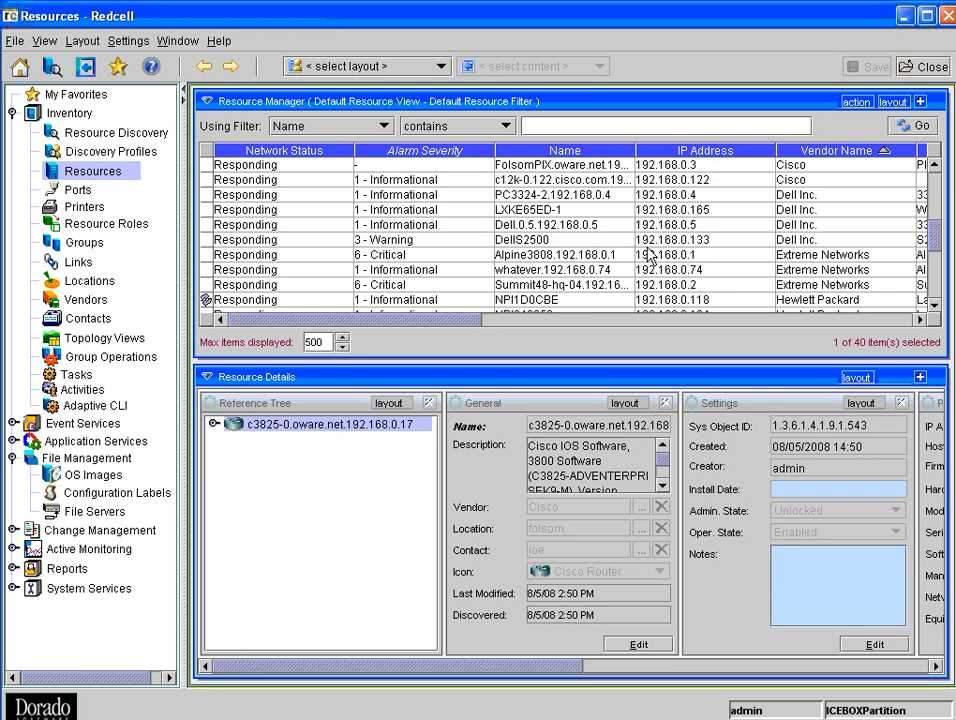
- Filter the resources list to devices whose name contains 0.17
{"action": "scroll", "coordinate": [645, 257], "scroll_direction": "down", "scroll_amount": 1}
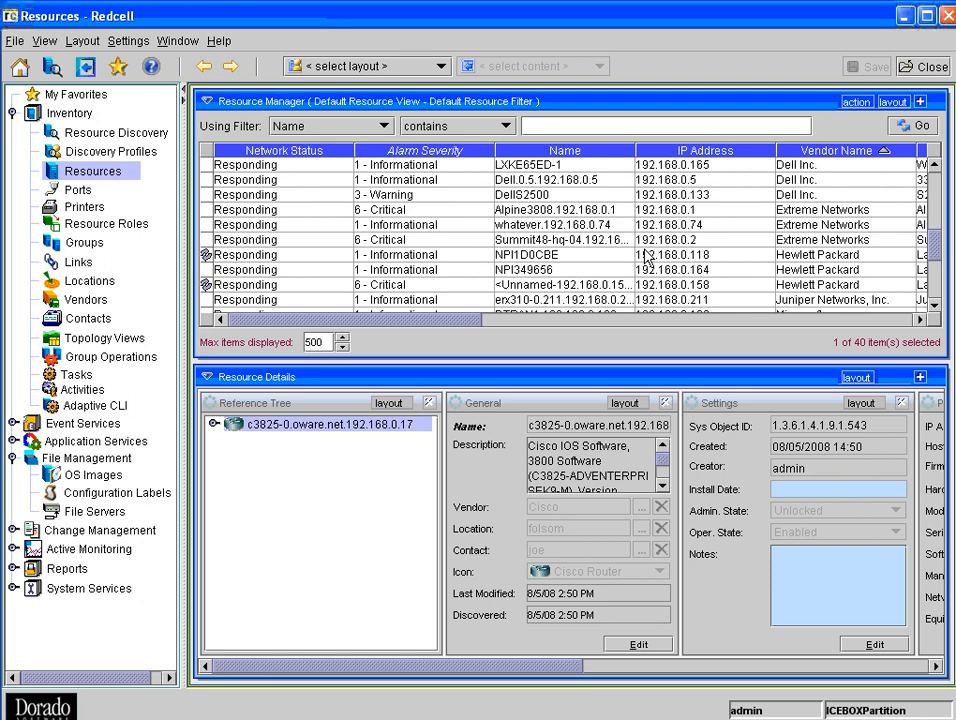
{"action": "left_click", "coordinate": [620, 130]}
{"action": "type", "text": "0.17"}
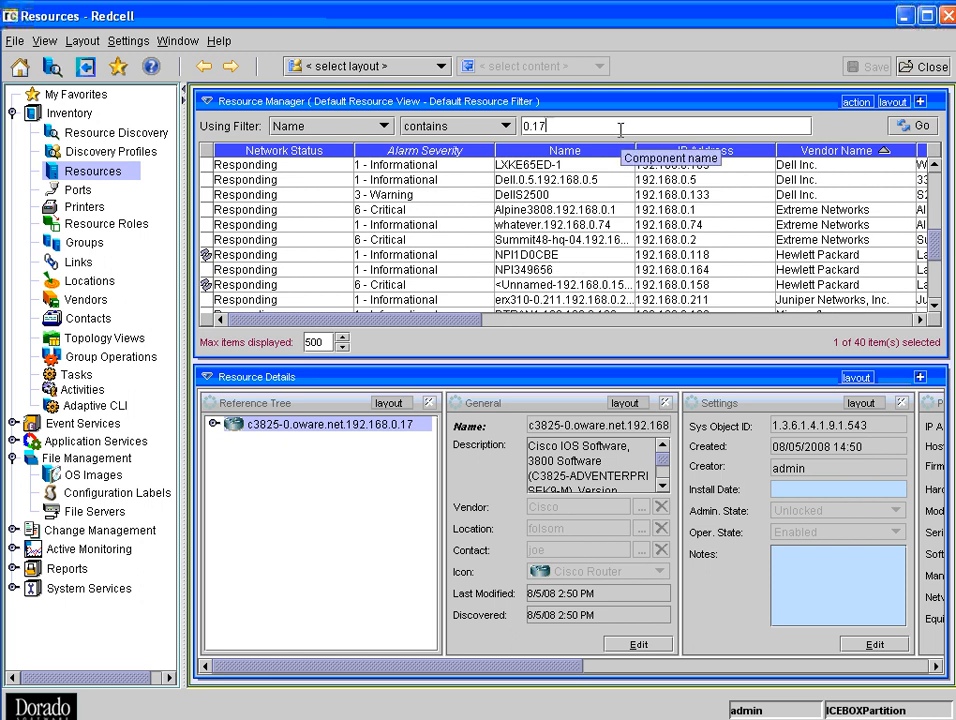
{"action": "key", "text": "Return"}
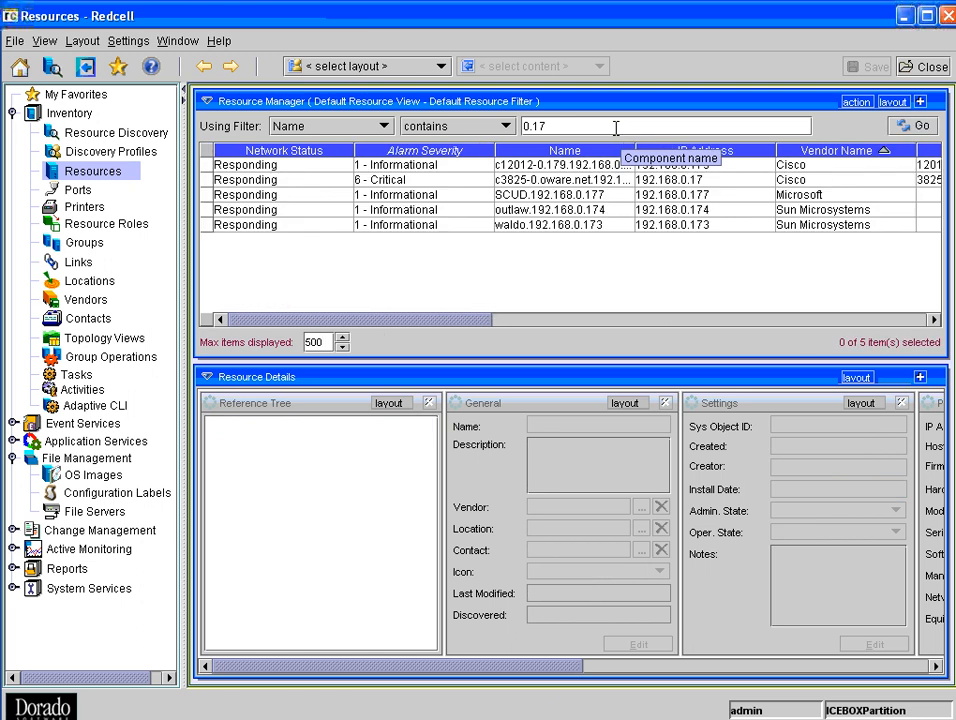
- Open the restore form for the c3825-0 Cisco device and set startup-config as the file system, with reload after file copy and startup-config erasure enabled
{"action": "right_click", "coordinate": [607, 185]}
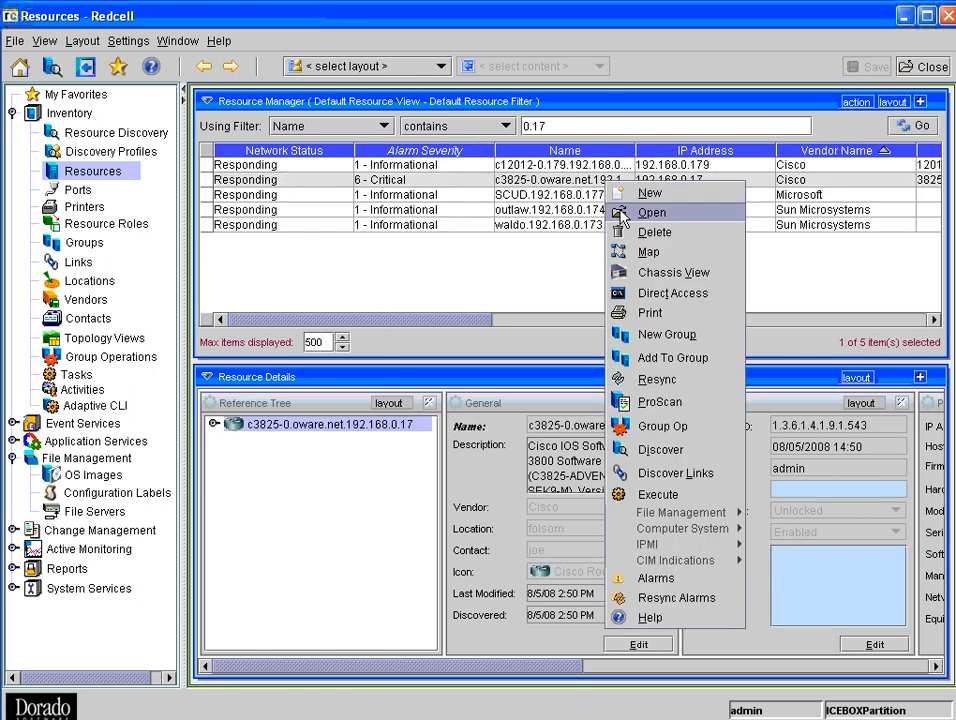
{"action": "mouse_move", "coordinate": [686, 530]}
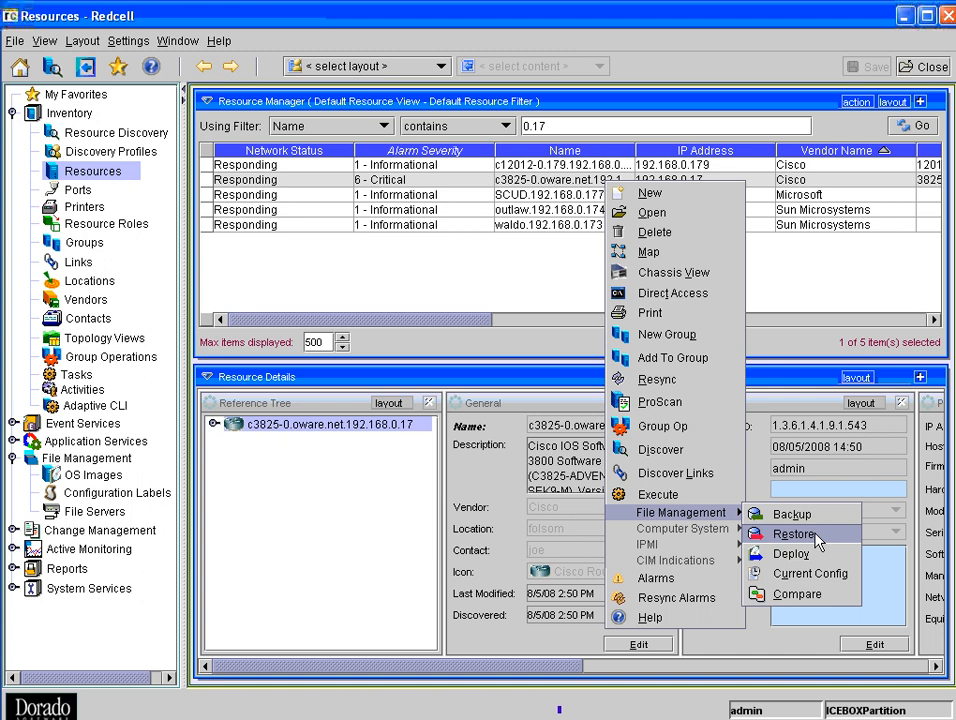
{"action": "left_click", "coordinate": [815, 540]}
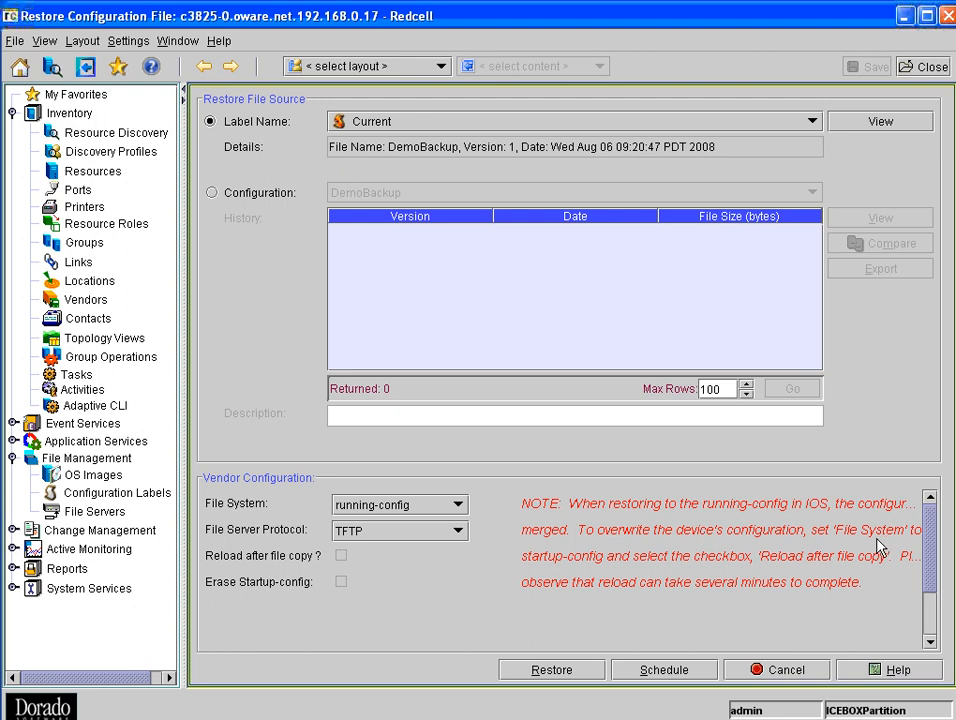
{"action": "left_click", "coordinate": [436, 506]}
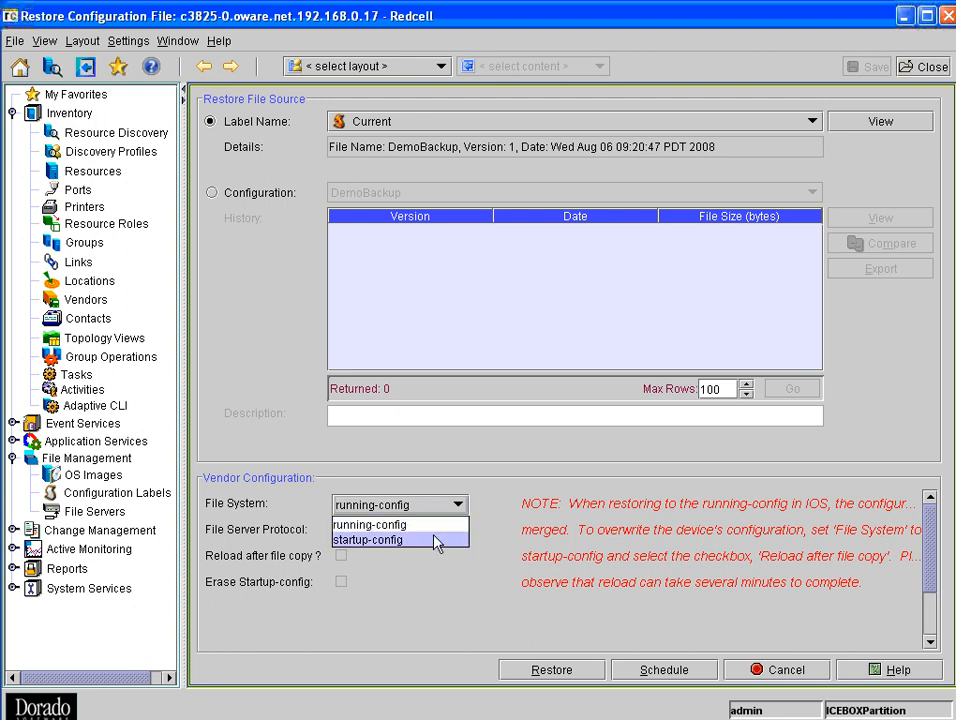
{"action": "left_click", "coordinate": [436, 540]}
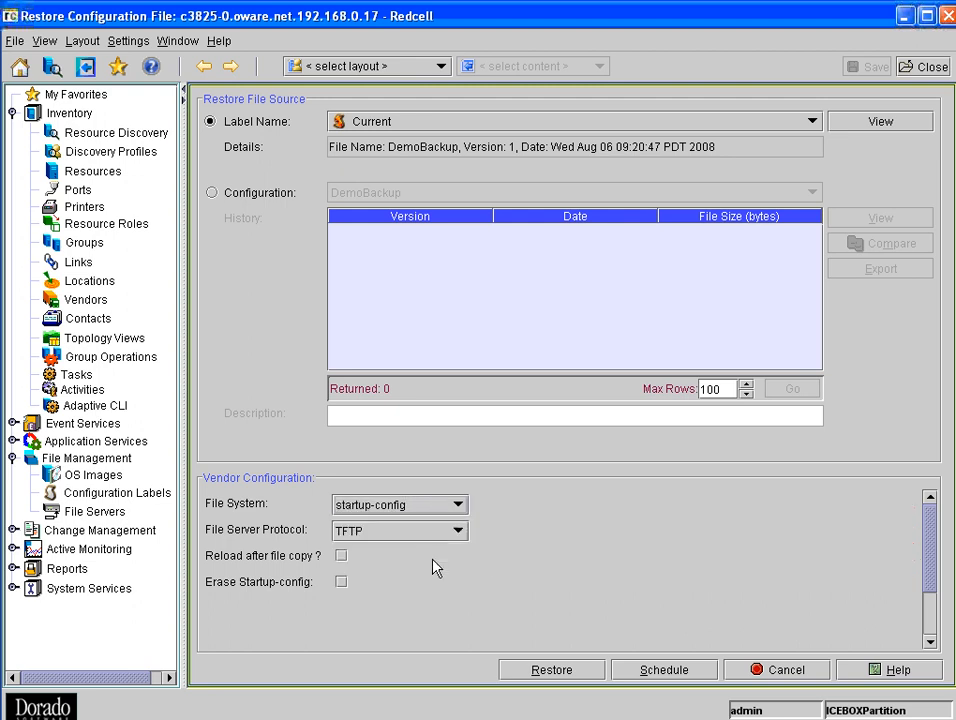
{"action": "left_click", "coordinate": [342, 556]}
{"action": "left_click", "coordinate": [342, 582]}
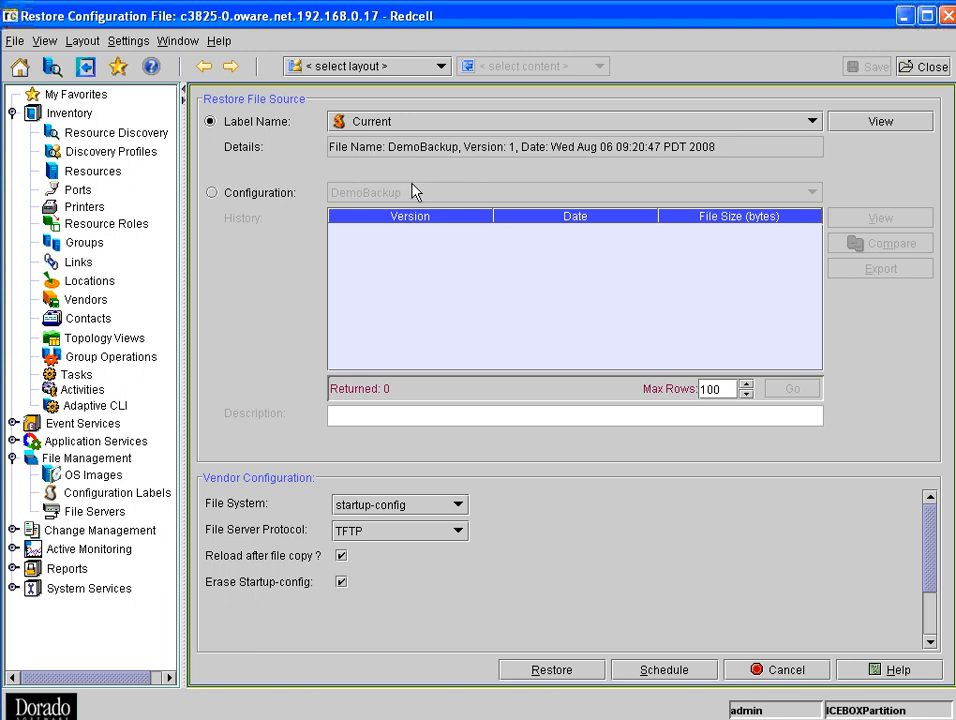
- Check the DemoBackup version history as a restore source, switch back to the label source and cancel the restore
{"action": "left_click", "coordinate": [213, 194]}
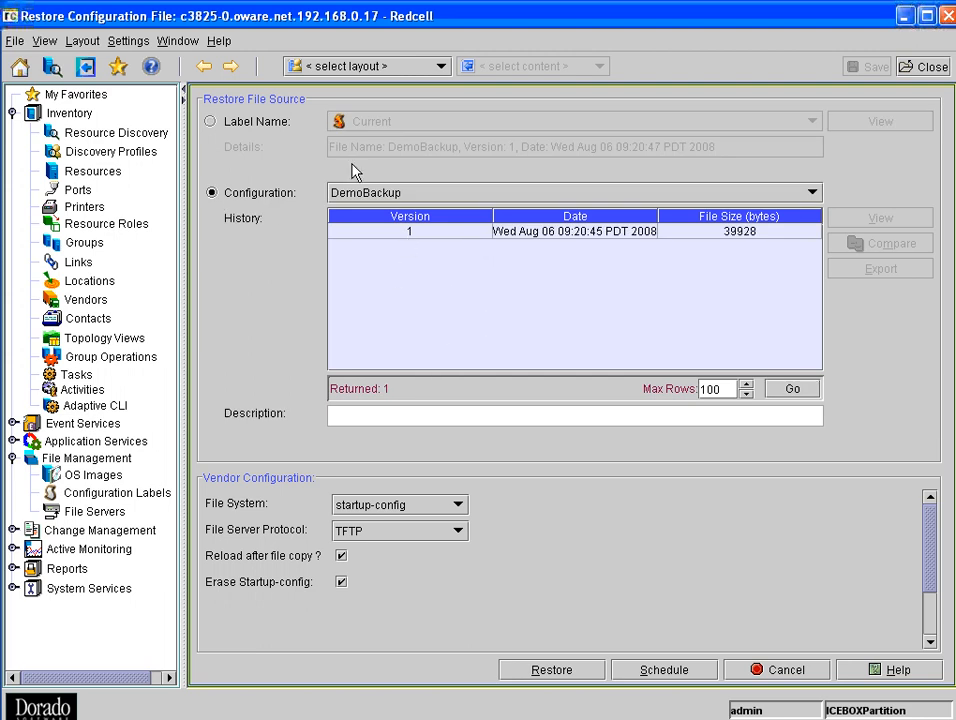
{"action": "left_click", "coordinate": [212, 122]}
{"action": "left_click", "coordinate": [761, 671]}
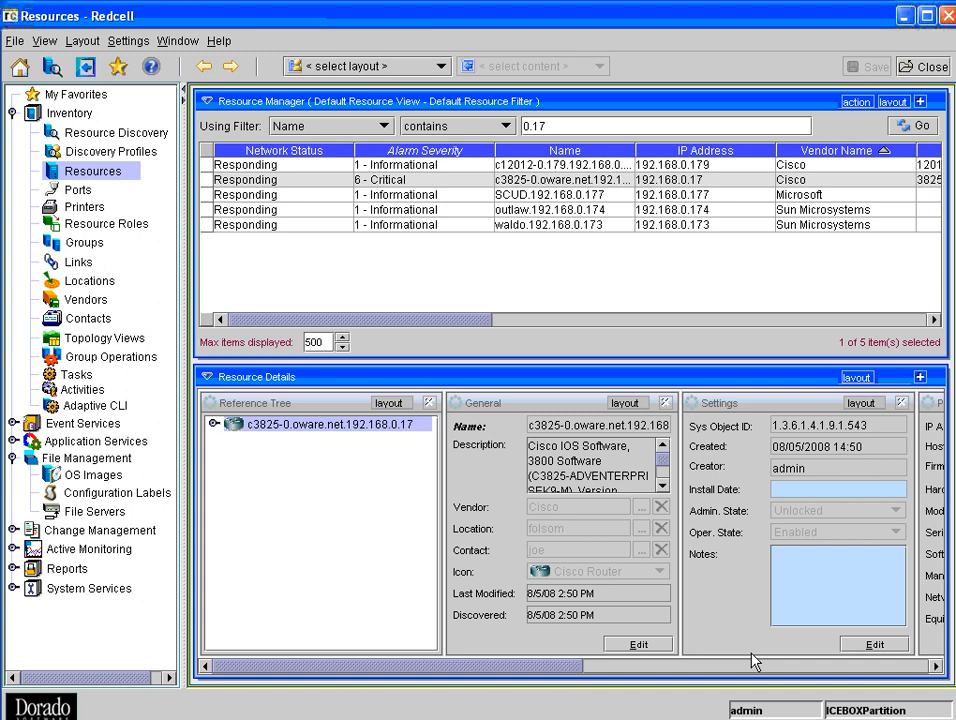
- Back up the c3825-0 device's running-config to DemoBackup over TFTP, read the warning's details and return to the resources list
{"action": "right_click", "coordinate": [419, 185]}
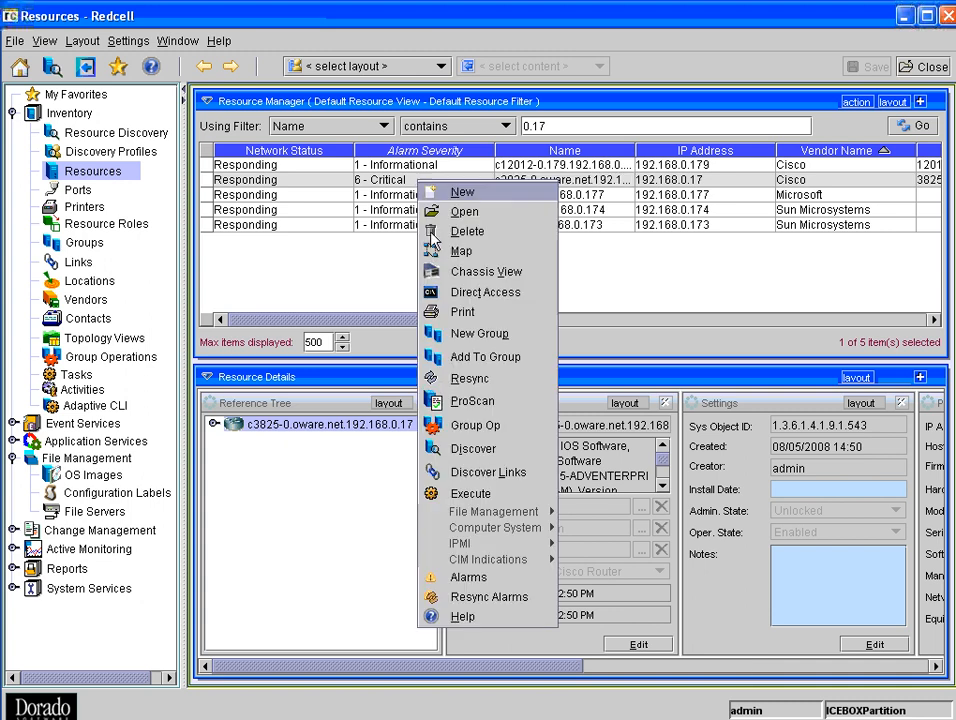
{"action": "mouse_move", "coordinate": [522, 515]}
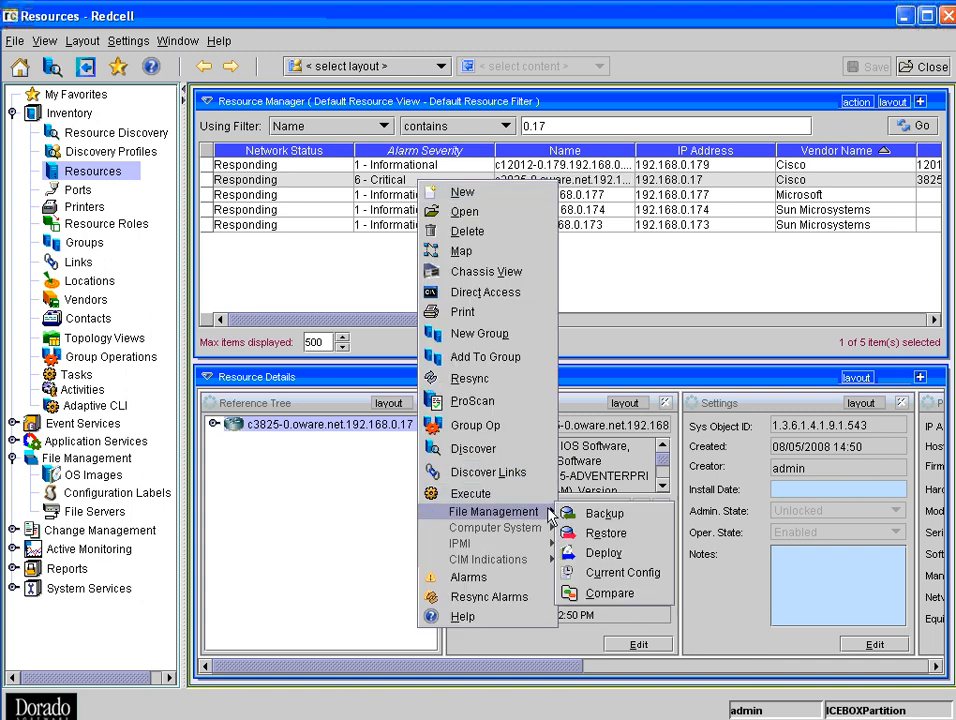
{"action": "left_click", "coordinate": [580, 515]}
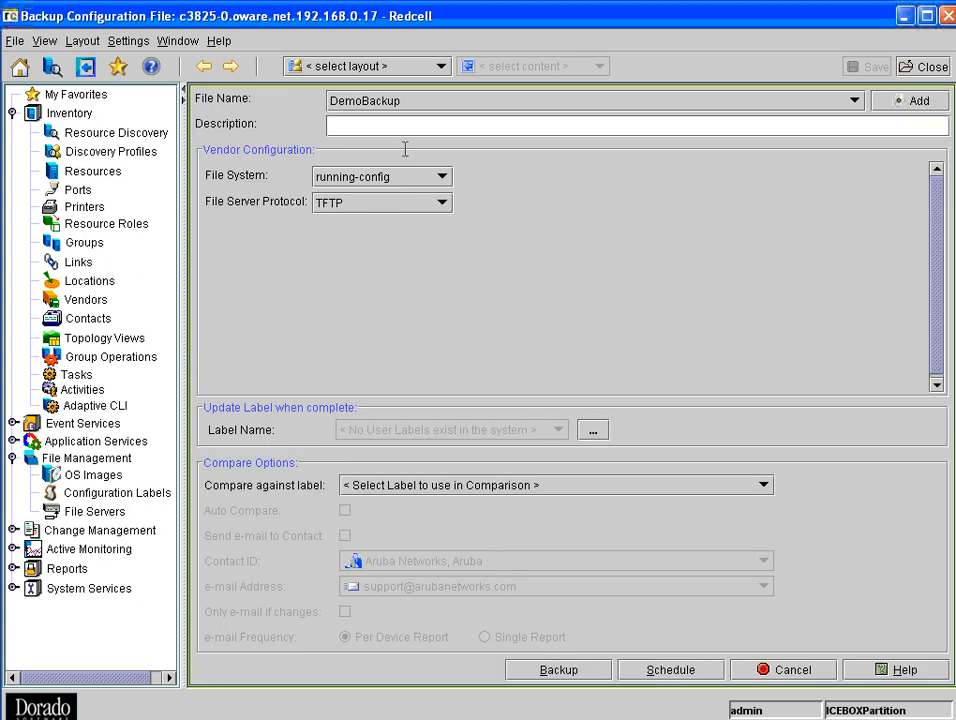
{"action": "left_click", "coordinate": [581, 679]}
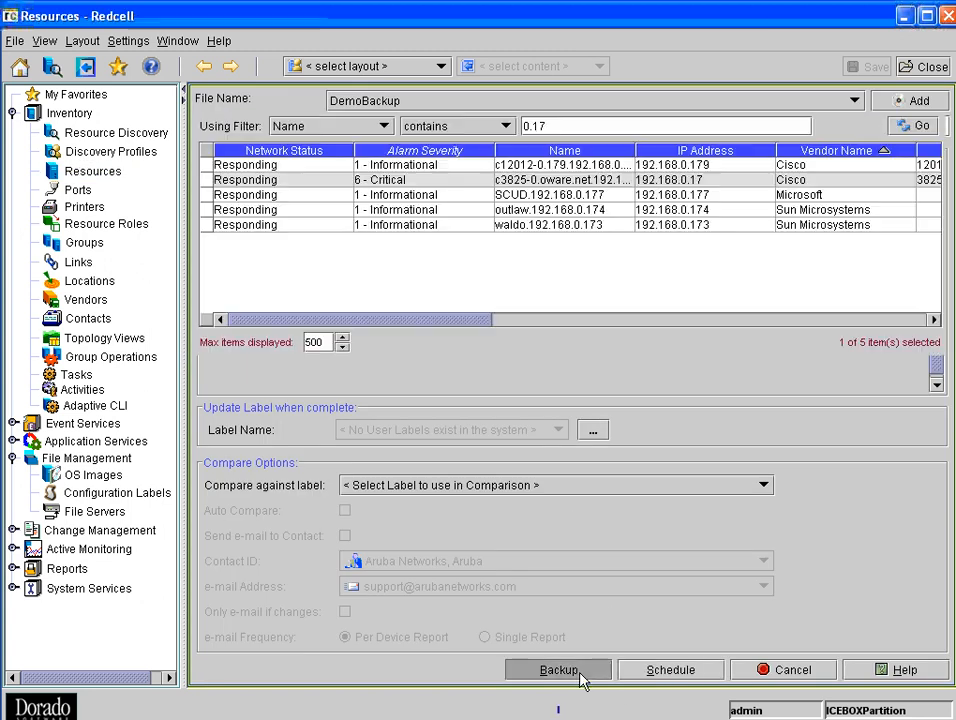
{"action": "left_click", "coordinate": [583, 679]}
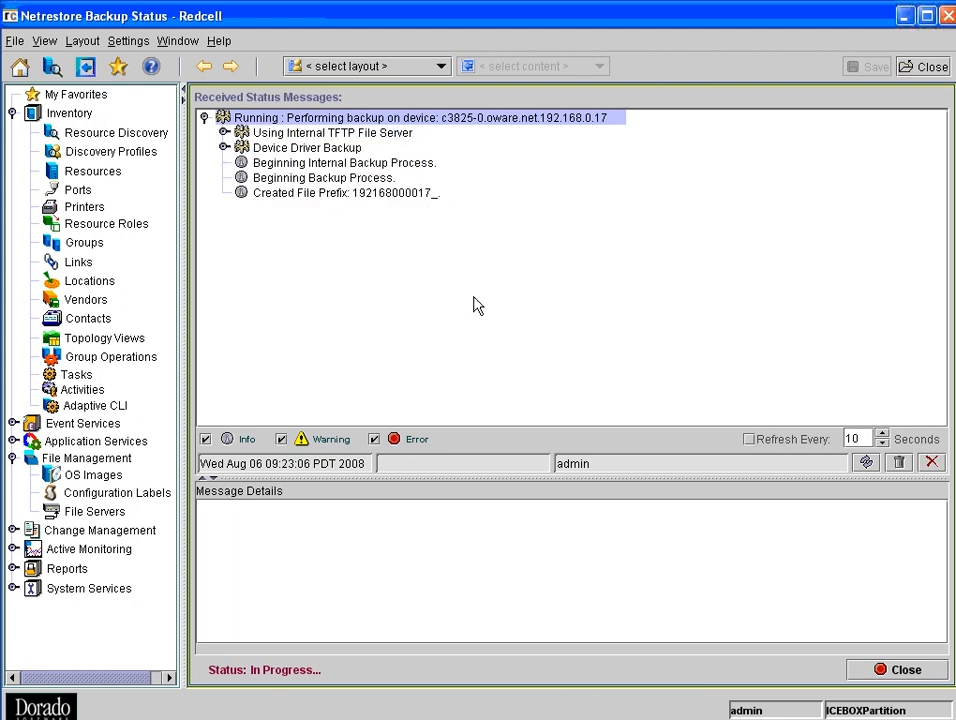
{"action": "left_click", "coordinate": [328, 224]}
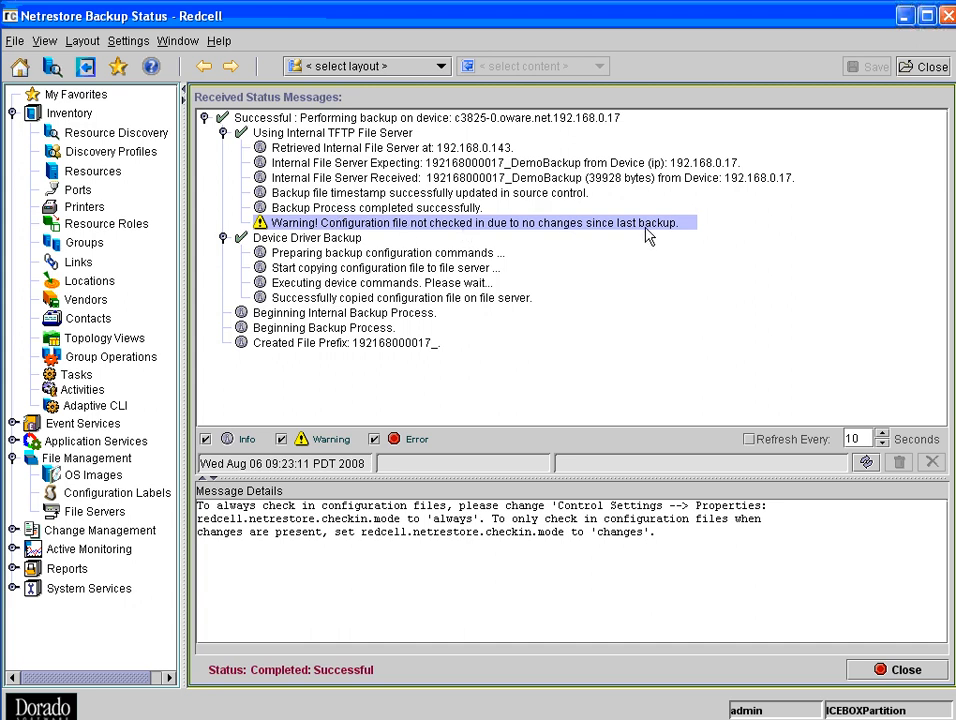
{"action": "left_click", "coordinate": [97, 174]}
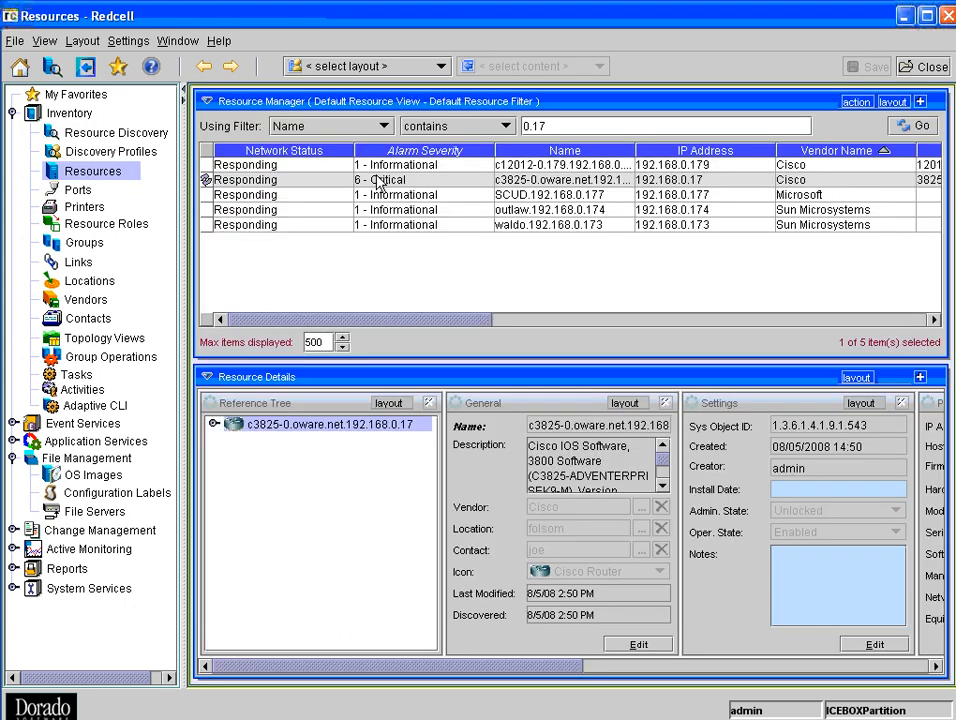
- Change the c3825-0 device's NTP source interface to FastEthernet0/1/6, apply it to the device and close the equipment editor
{"action": "right_click", "coordinate": [378, 180]}
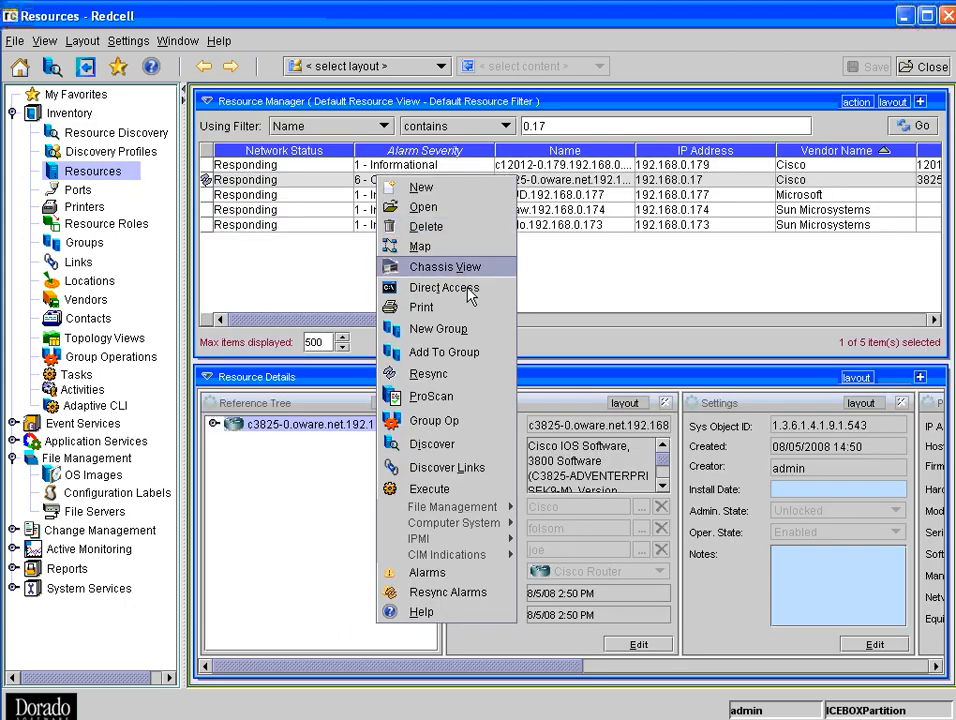
{"action": "left_click", "coordinate": [433, 211]}
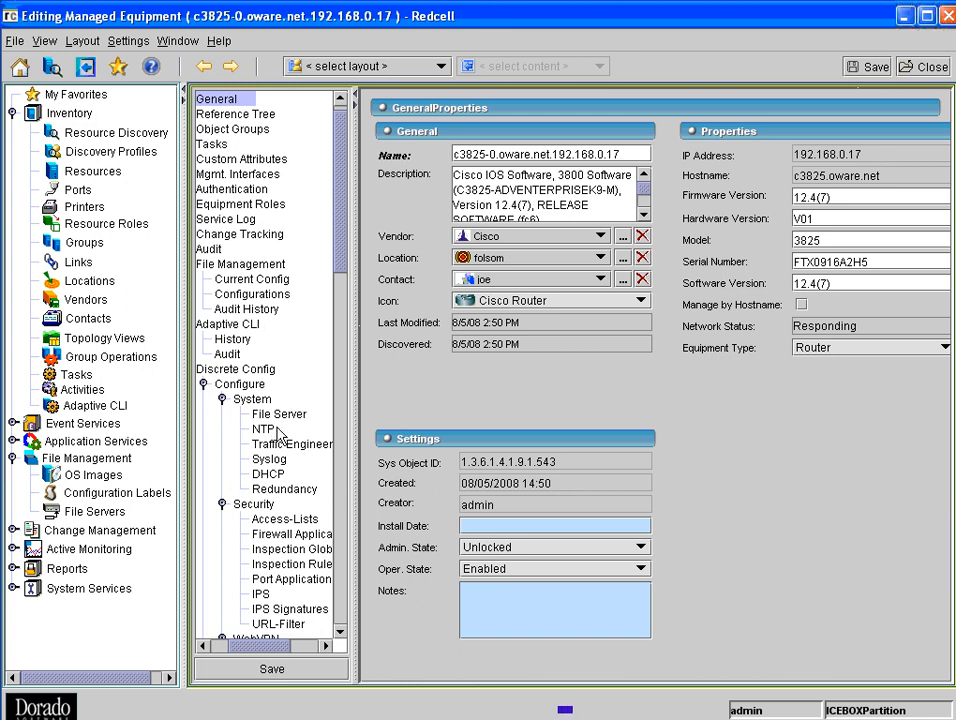
{"action": "left_click", "coordinate": [268, 430]}
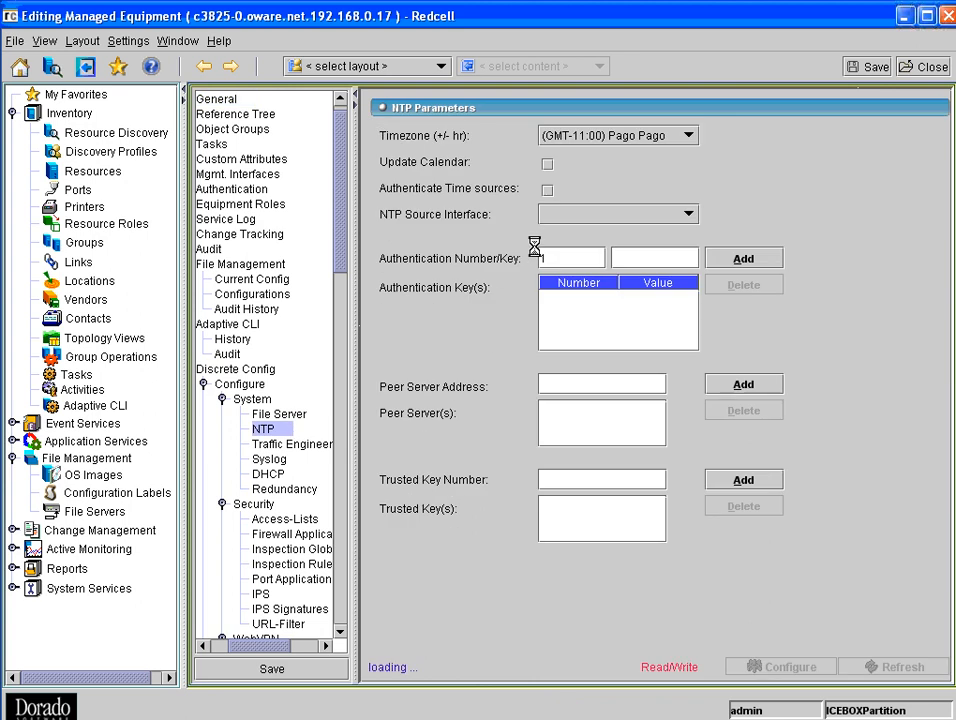
{"action": "left_click", "coordinate": [600, 214]}
{"action": "left_click", "coordinate": [614, 250]}
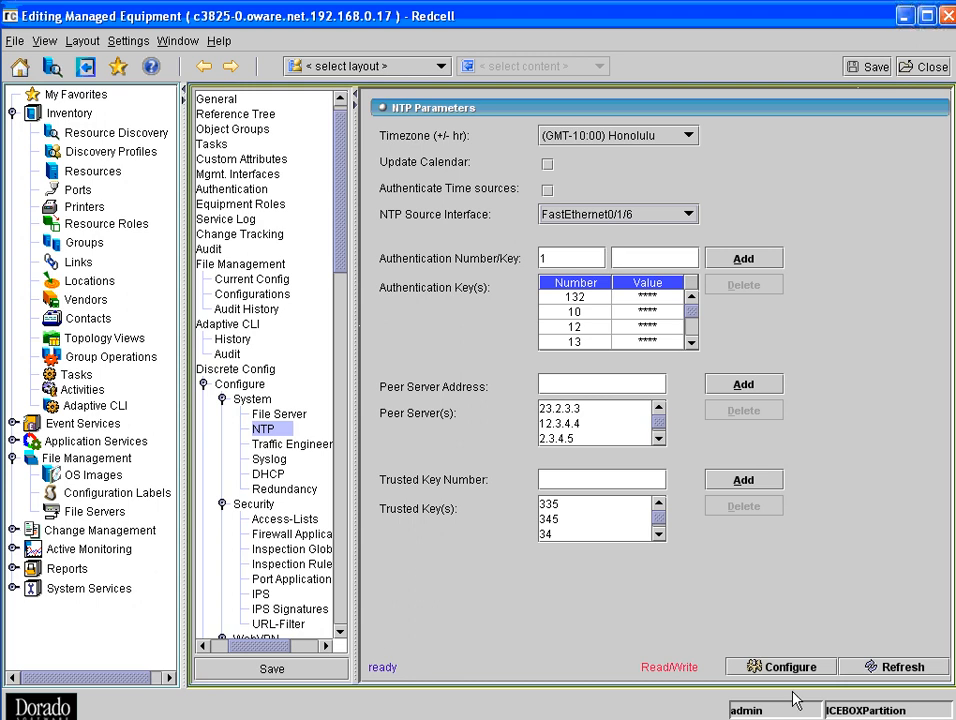
{"action": "left_click", "coordinate": [776, 665]}
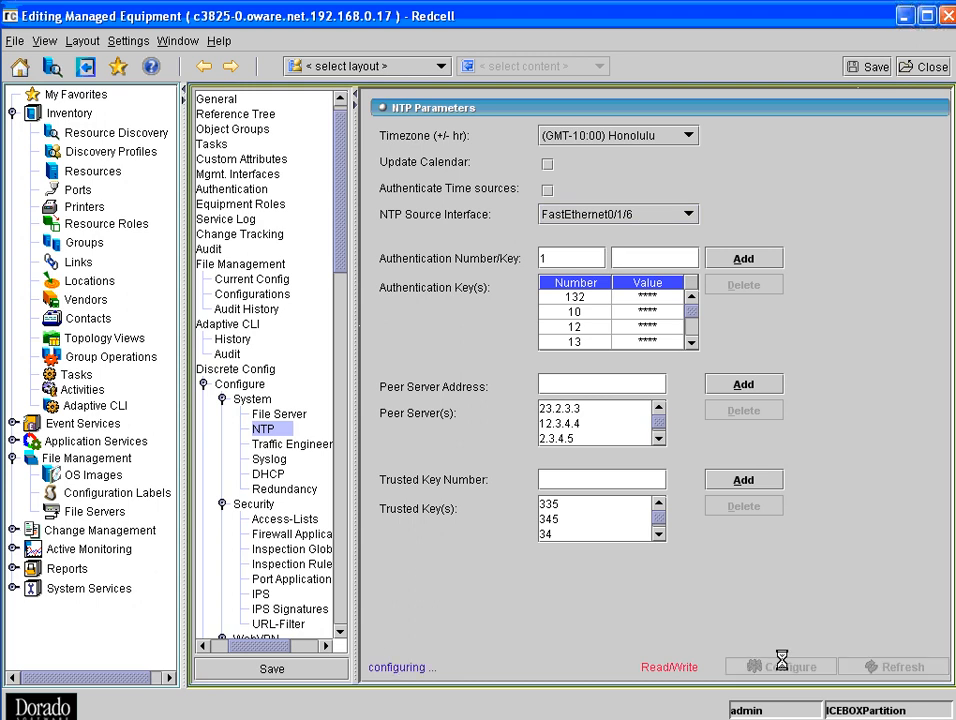
{"action": "left_click", "coordinate": [918, 68]}
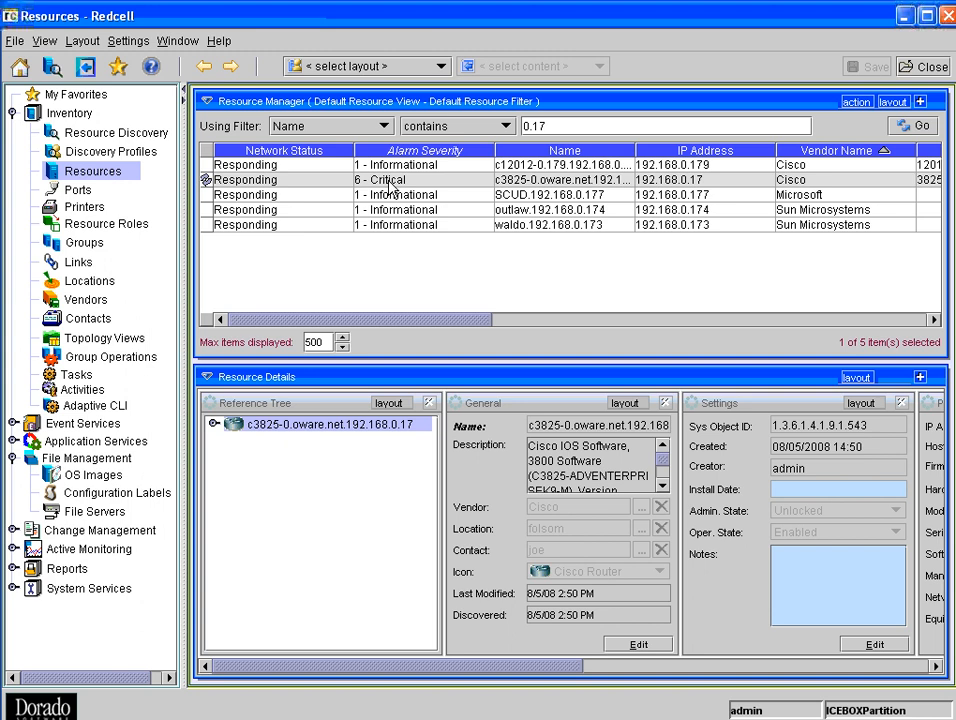
- Run another DemoBackup backup of the c3825-0 device with its changed NTP configuration and close the status view
{"action": "right_click", "coordinate": [390, 183]}
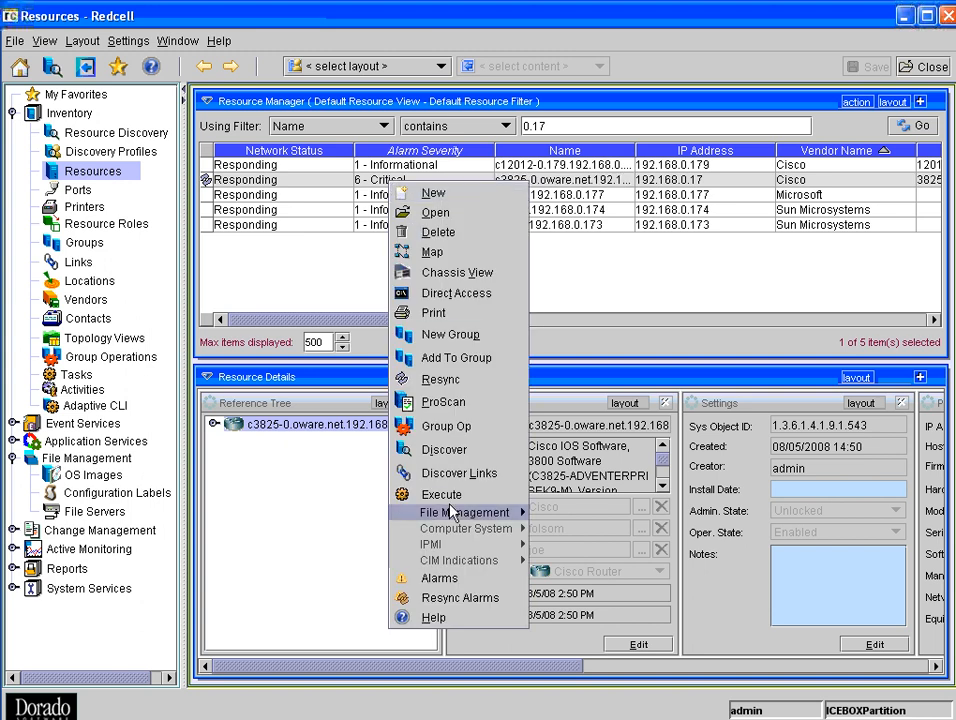
{"action": "mouse_move", "coordinate": [460, 512]}
{"action": "left_click", "coordinate": [548, 514]}
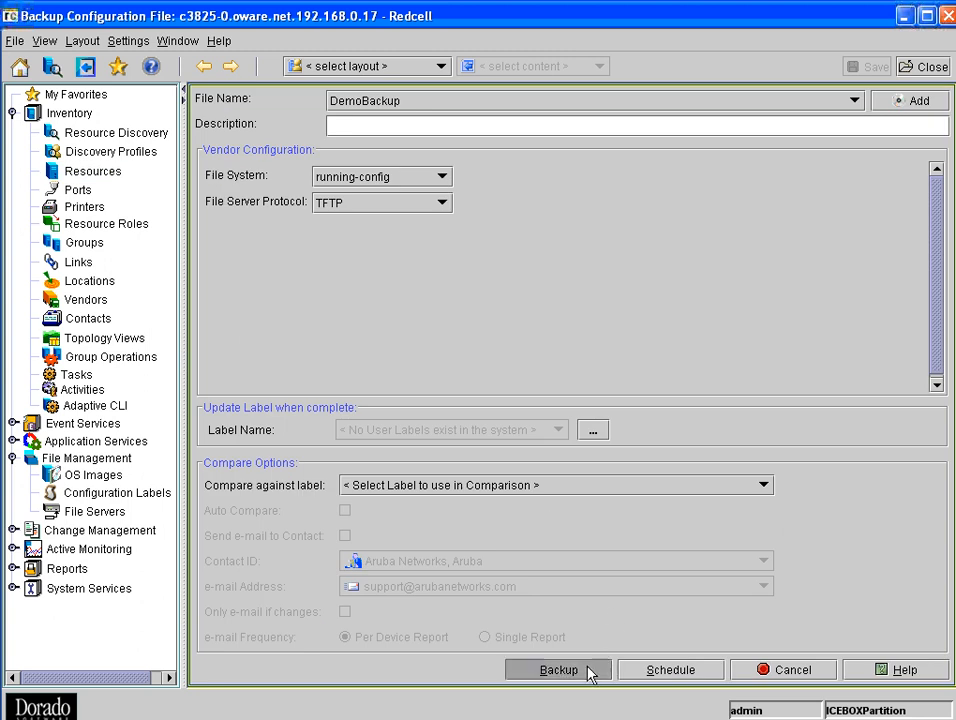
{"action": "left_click", "coordinate": [589, 670]}
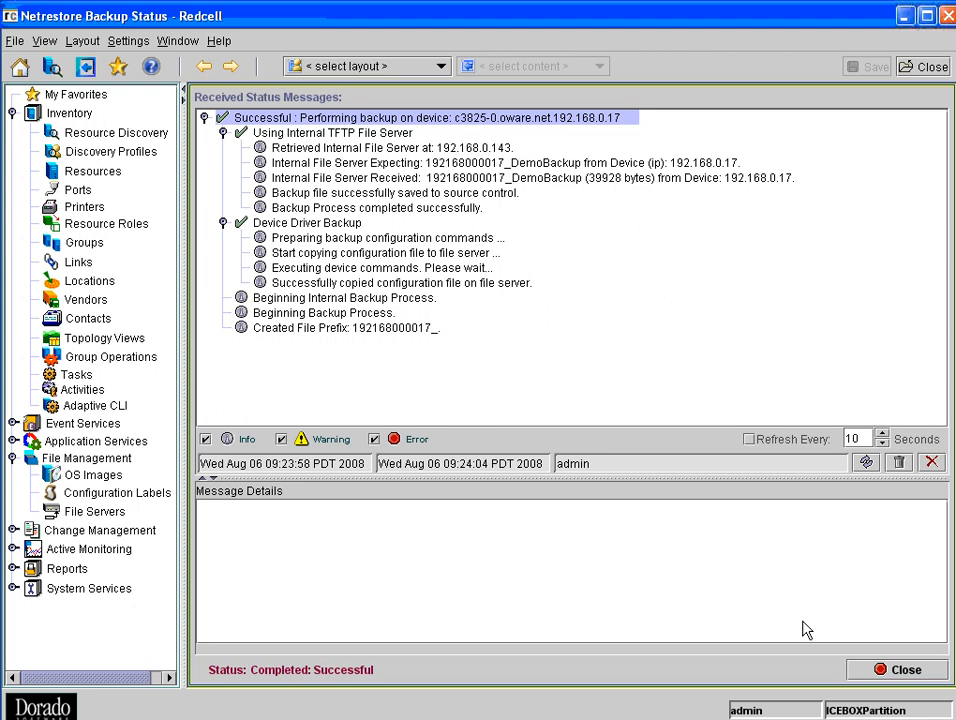
{"action": "left_click", "coordinate": [905, 670]}
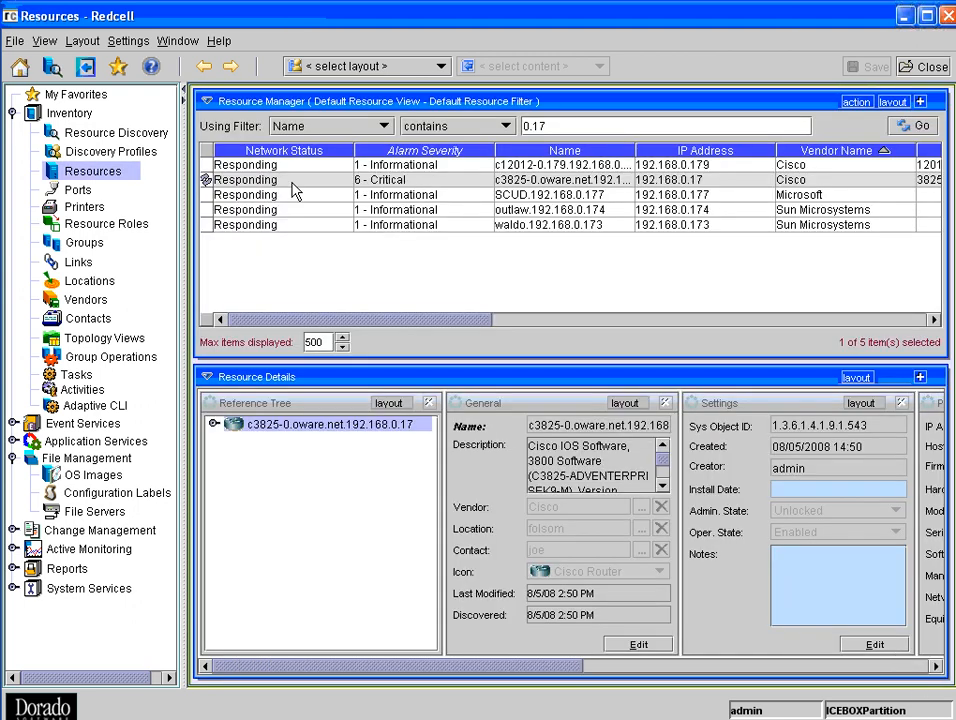
- Open the configuration comparison for the c3825-0 device and list all revisions for the second configuration, not only the last one
{"action": "right_click", "coordinate": [390, 182]}
{"action": "mouse_move", "coordinate": [504, 512]}
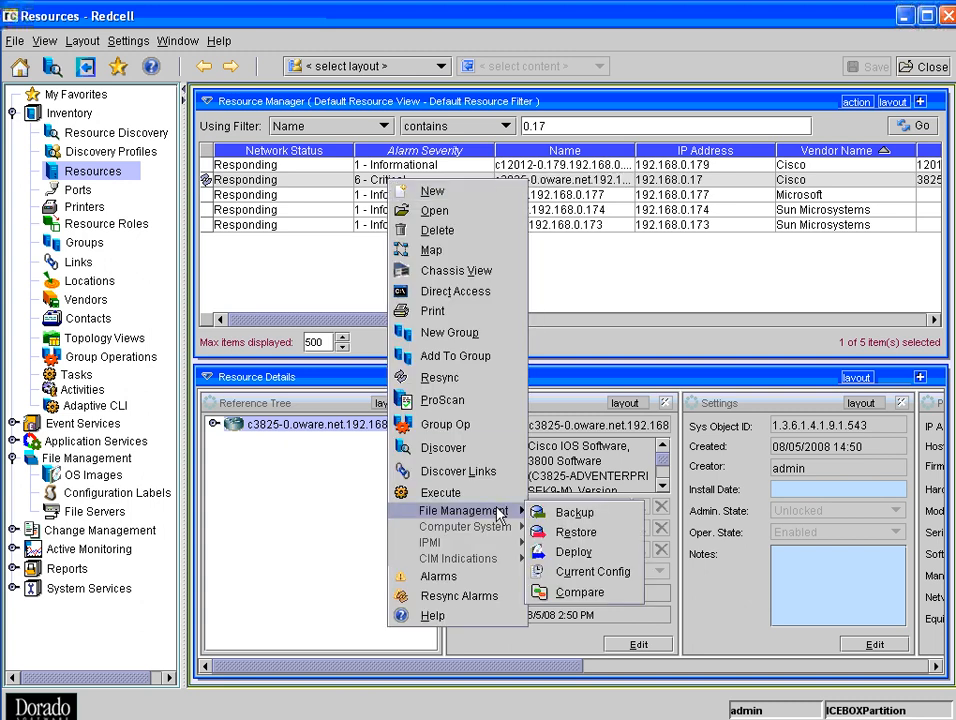
{"action": "left_click", "coordinate": [589, 598]}
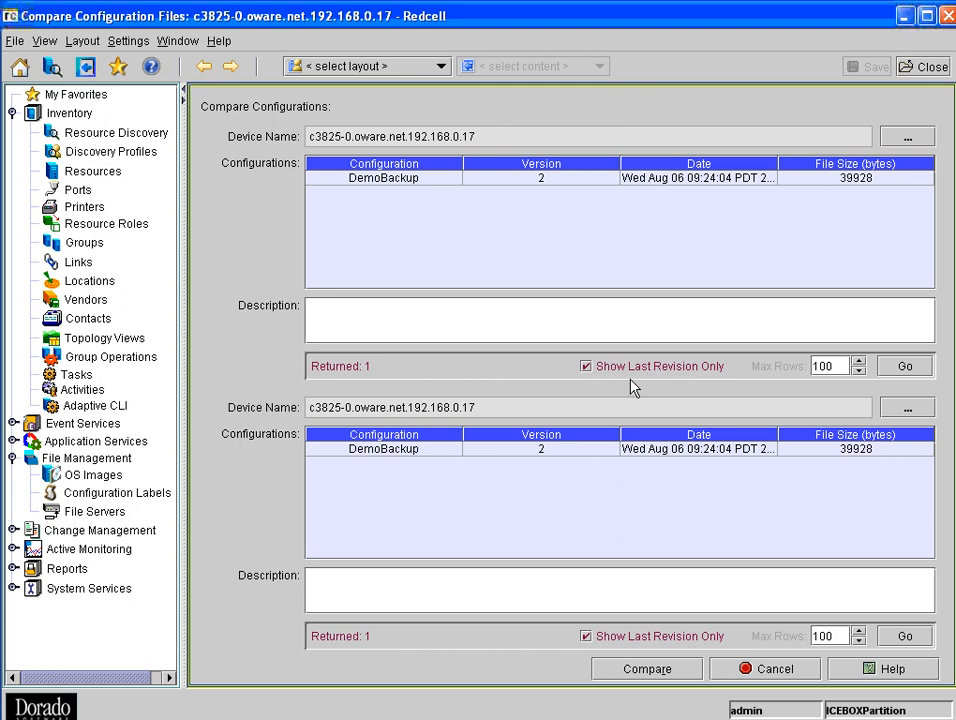
{"action": "left_click", "coordinate": [587, 637]}
{"action": "left_click", "coordinate": [905, 637]}
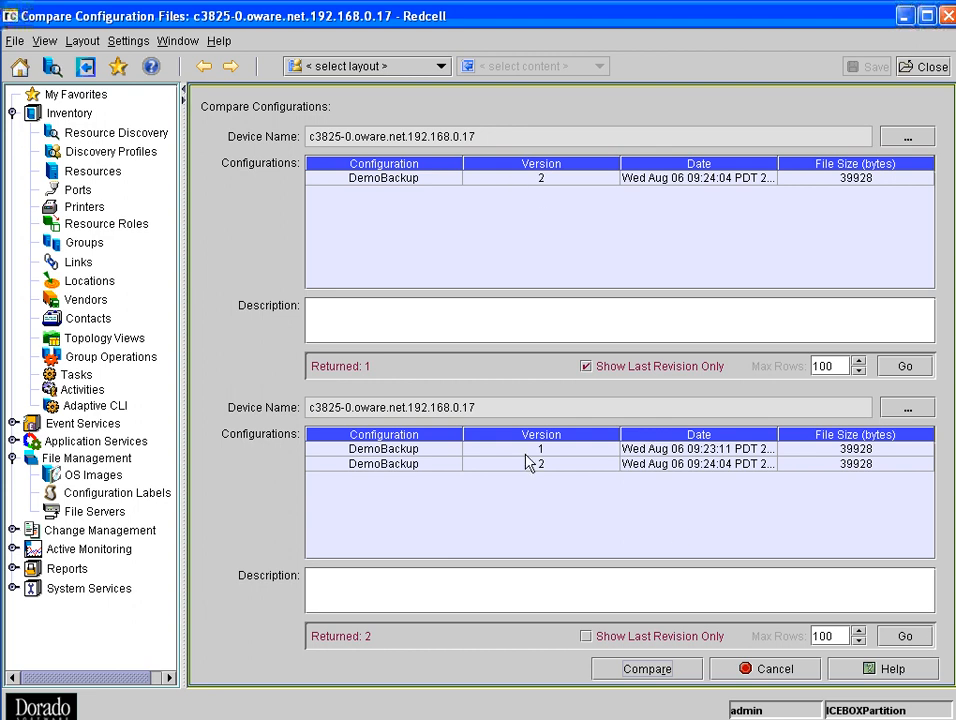
- Compare DemoBackup version 2 with version 1, look through both files, and close the comparison to return to the resources list
{"action": "left_click", "coordinate": [470, 179]}
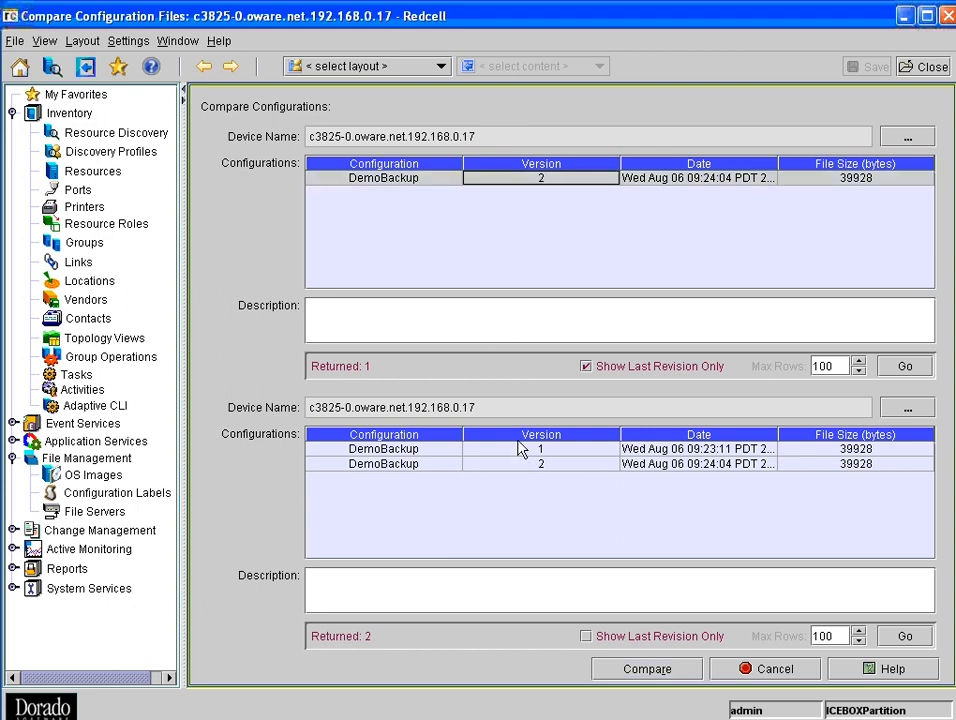
{"action": "left_click", "coordinate": [500, 451]}
{"action": "left_click", "coordinate": [666, 669]}
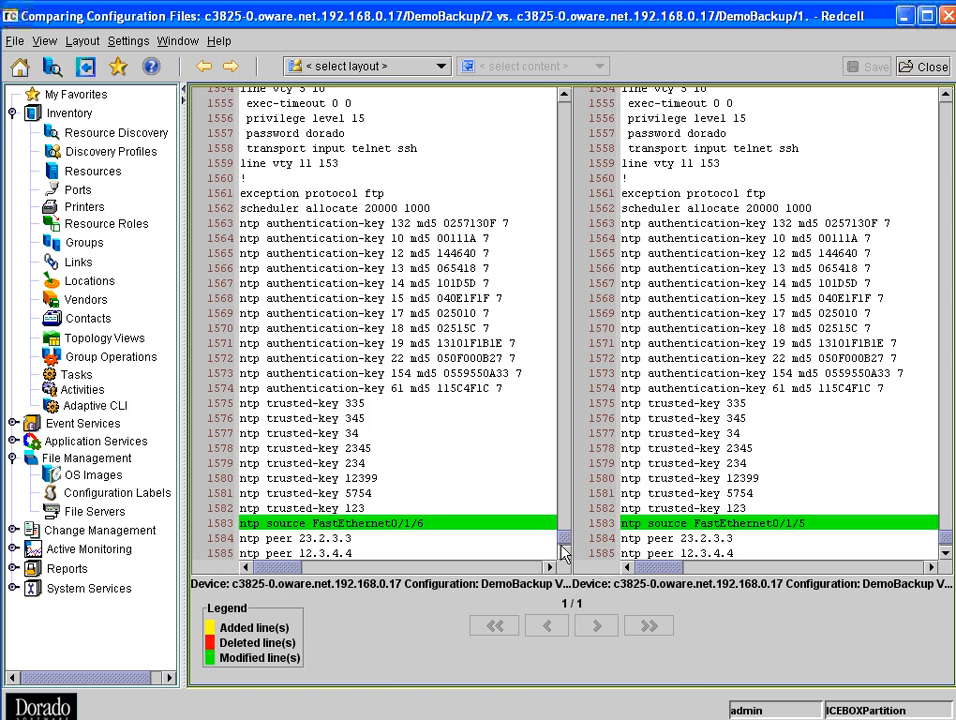
{"action": "left_click_drag", "start_coordinate": [563, 533], "coordinate": [556, 102]}
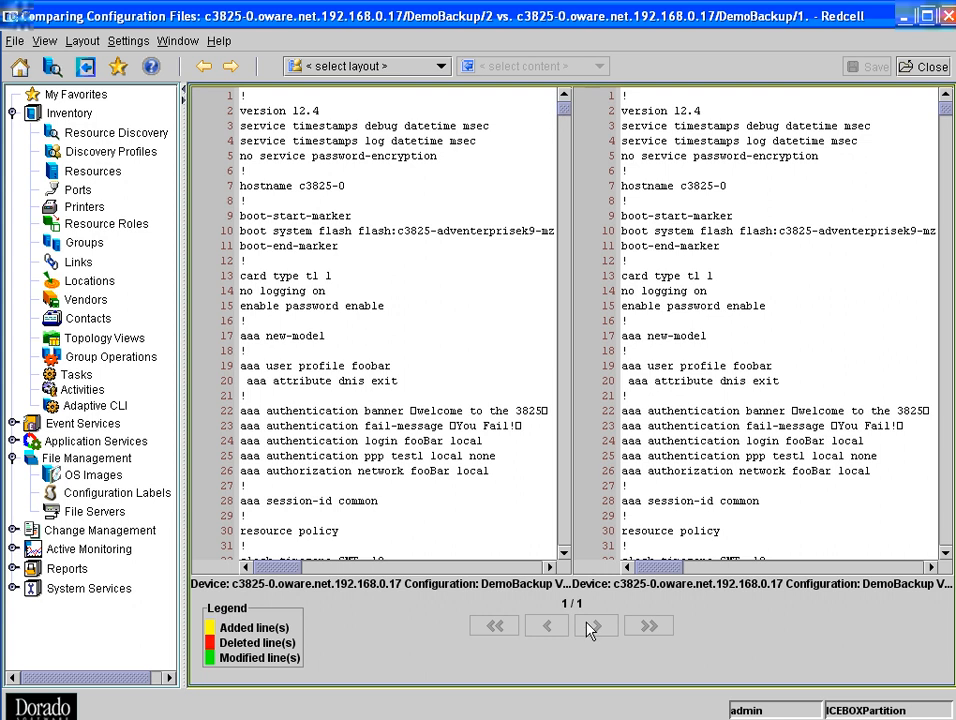
{"action": "left_click", "coordinate": [925, 67]}
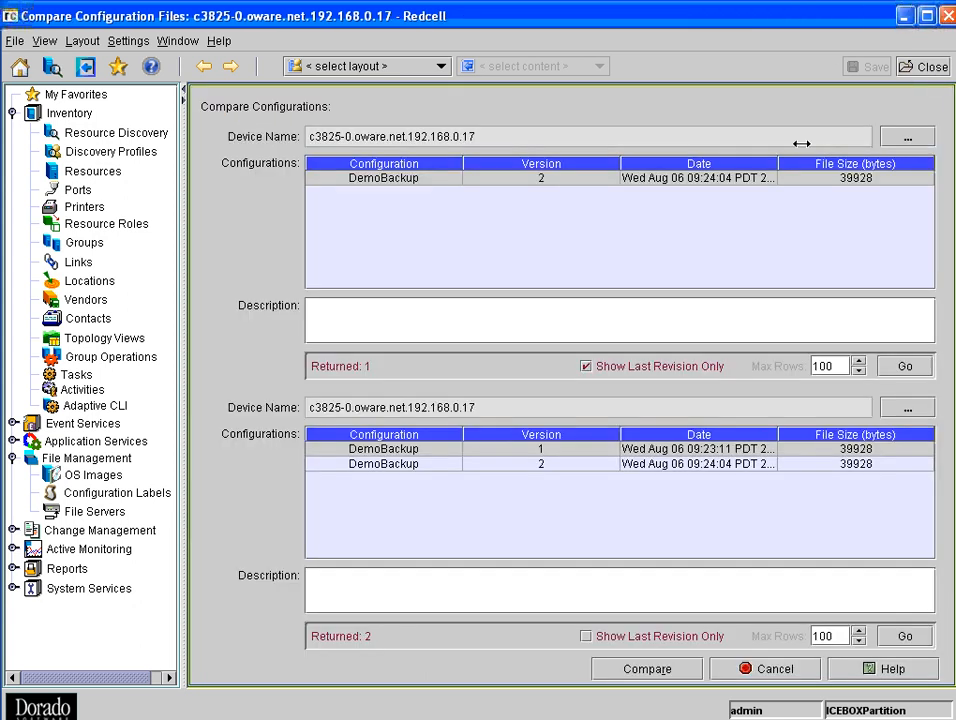
{"action": "left_click", "coordinate": [762, 672]}
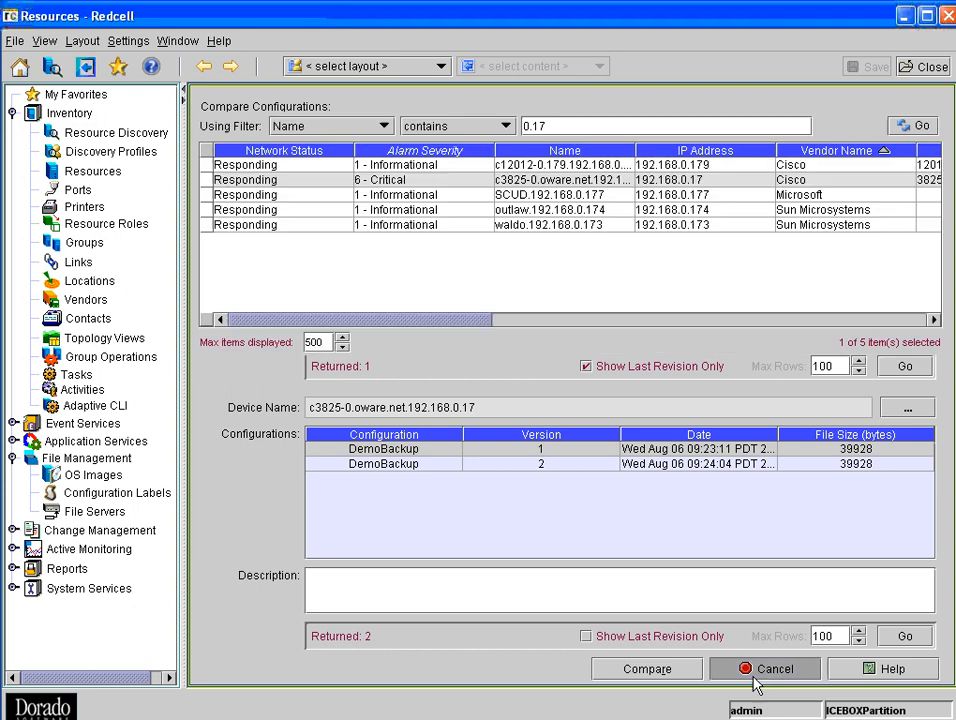
- Open the backup settings for the c3825-0 device and choose Current as the label to compare against
{"action": "right_click", "coordinate": [425, 183]}
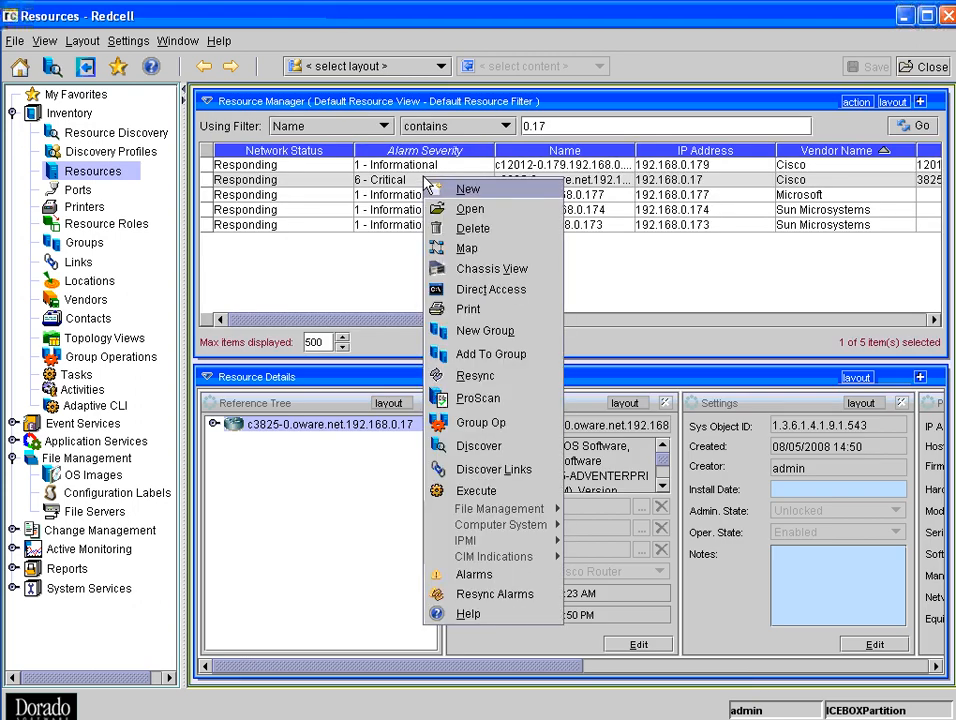
{"action": "mouse_move", "coordinate": [521, 514]}
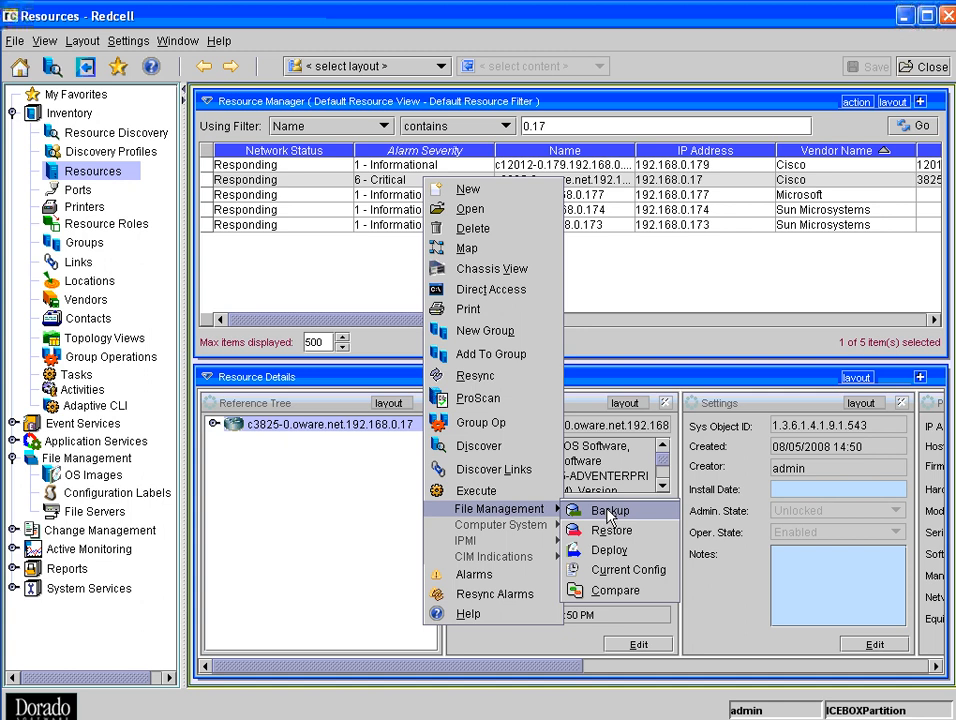
{"action": "left_click", "coordinate": [609, 515]}
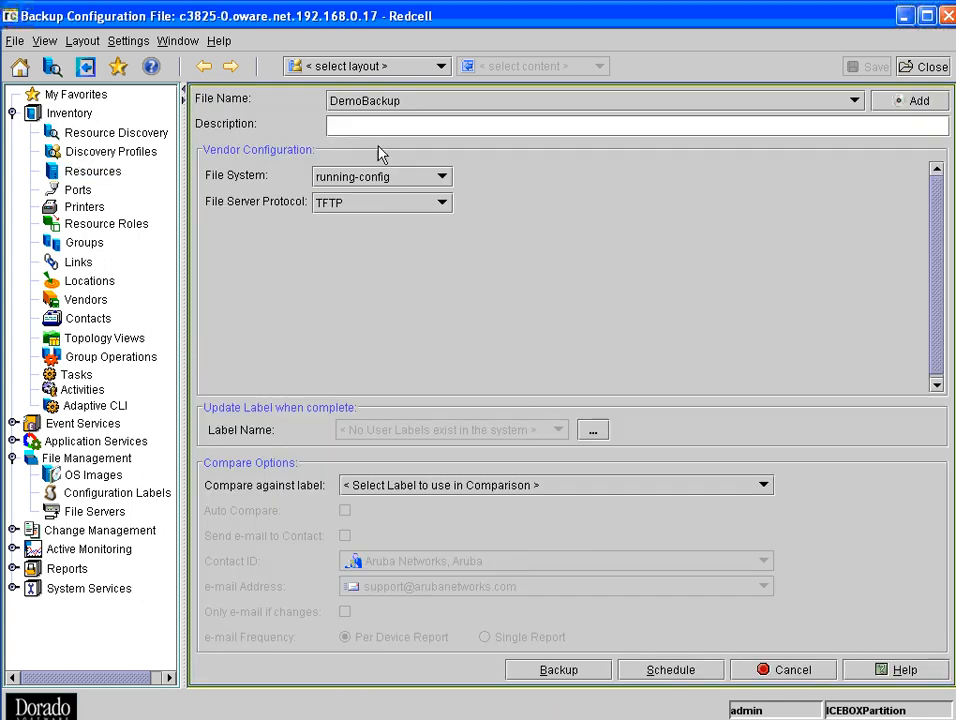
{"action": "left_click", "coordinate": [612, 485]}
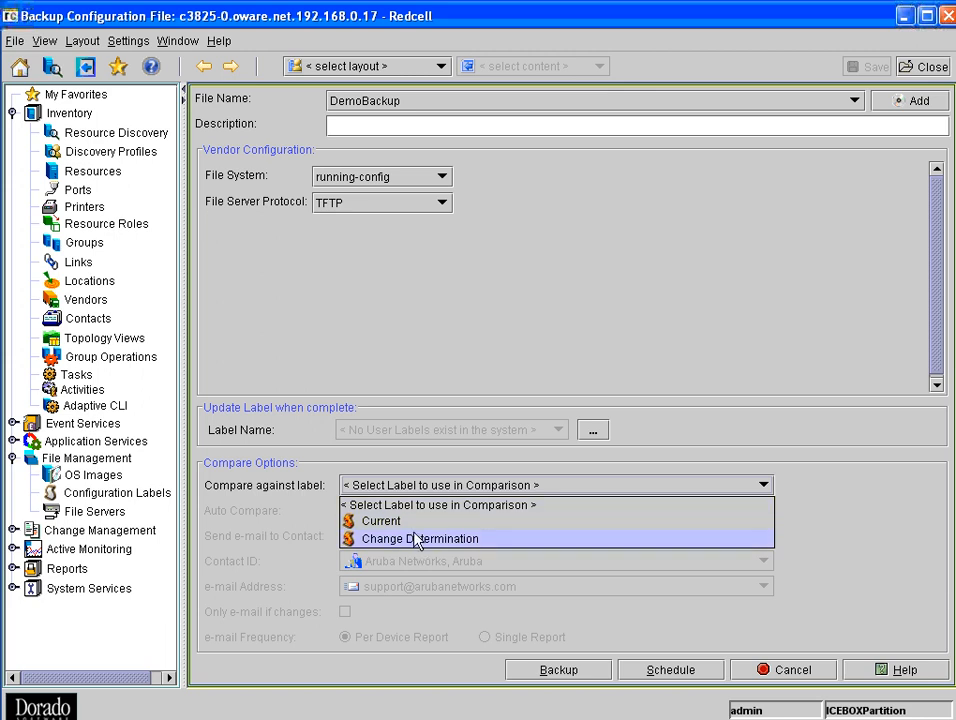
{"action": "left_click", "coordinate": [517, 507]}
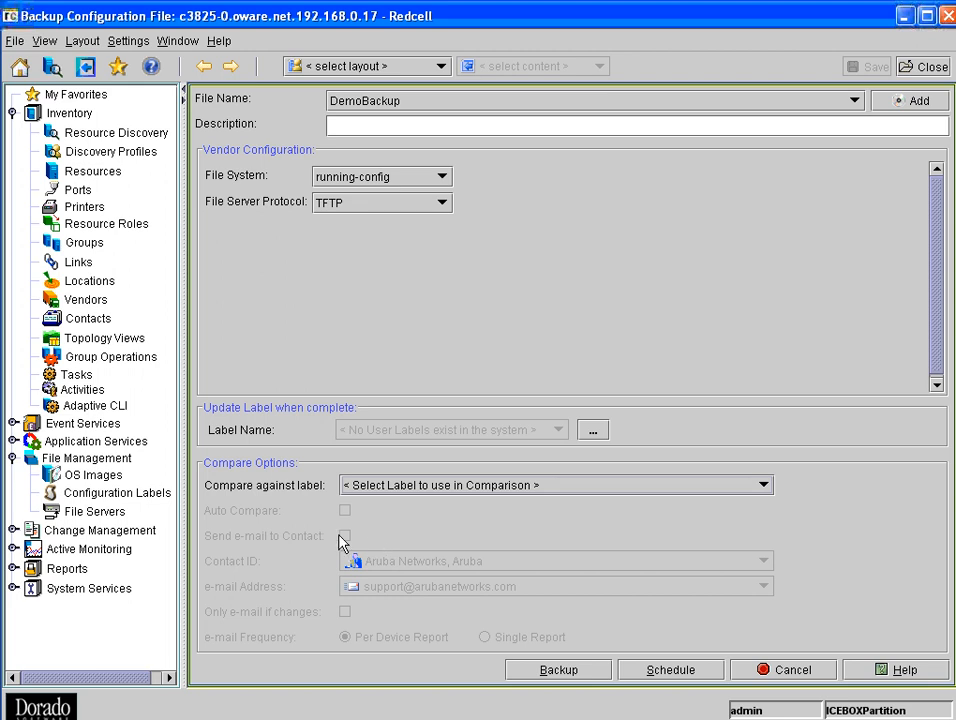
{"action": "left_click", "coordinate": [500, 485]}
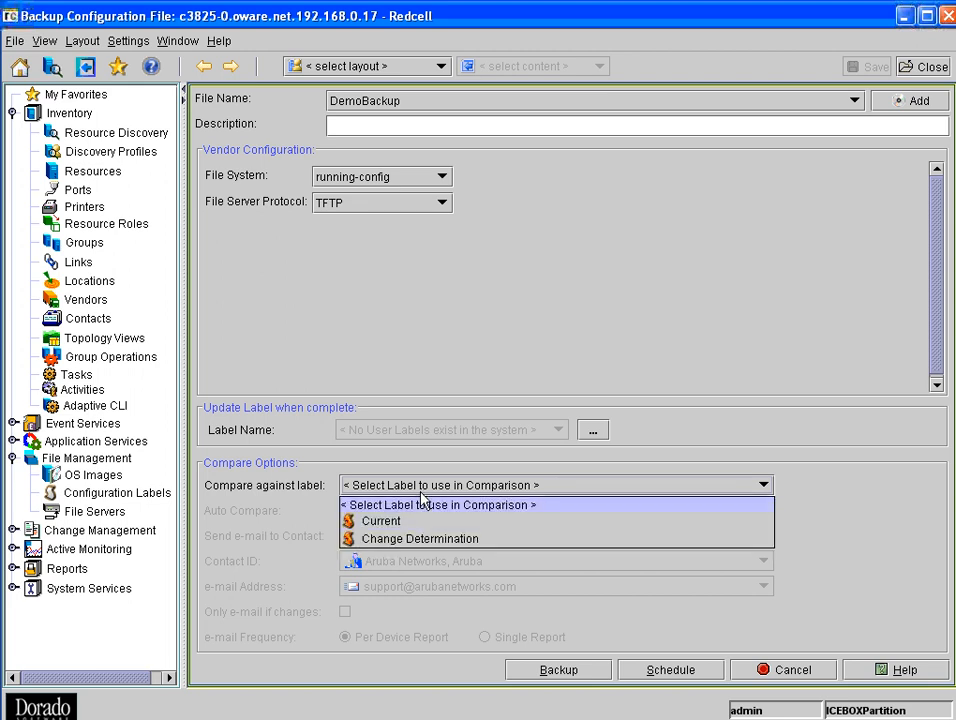
{"action": "left_click", "coordinate": [400, 521]}
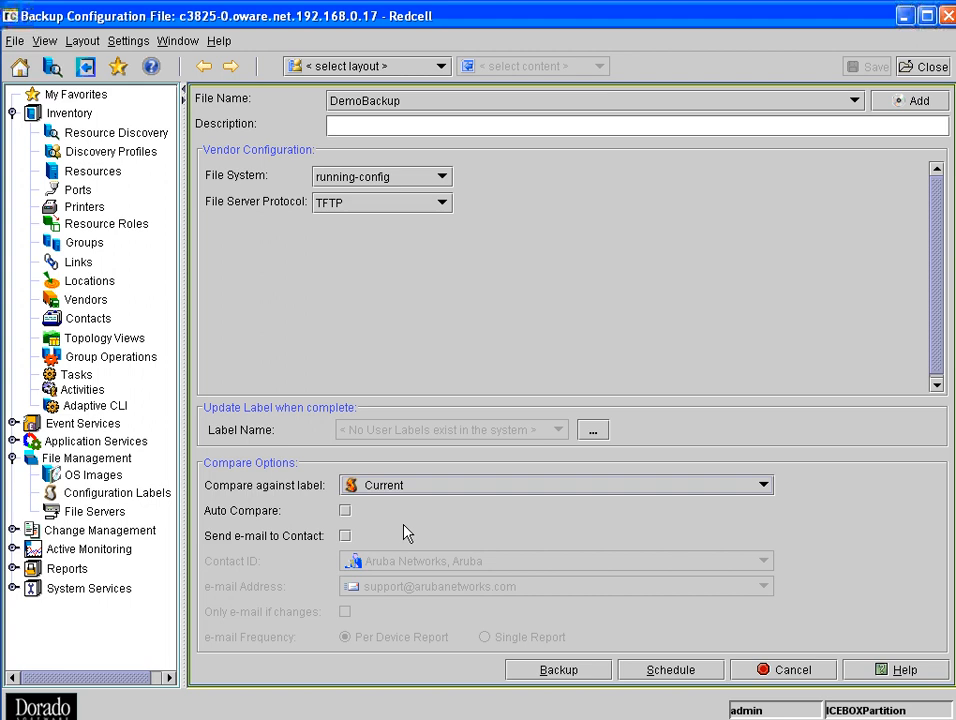
- Enable Auto Compare and Send e-mail to Contact for the backup, and check the contact choices
{"action": "left_click", "coordinate": [346, 511]}
{"action": "left_click", "coordinate": [346, 536]}
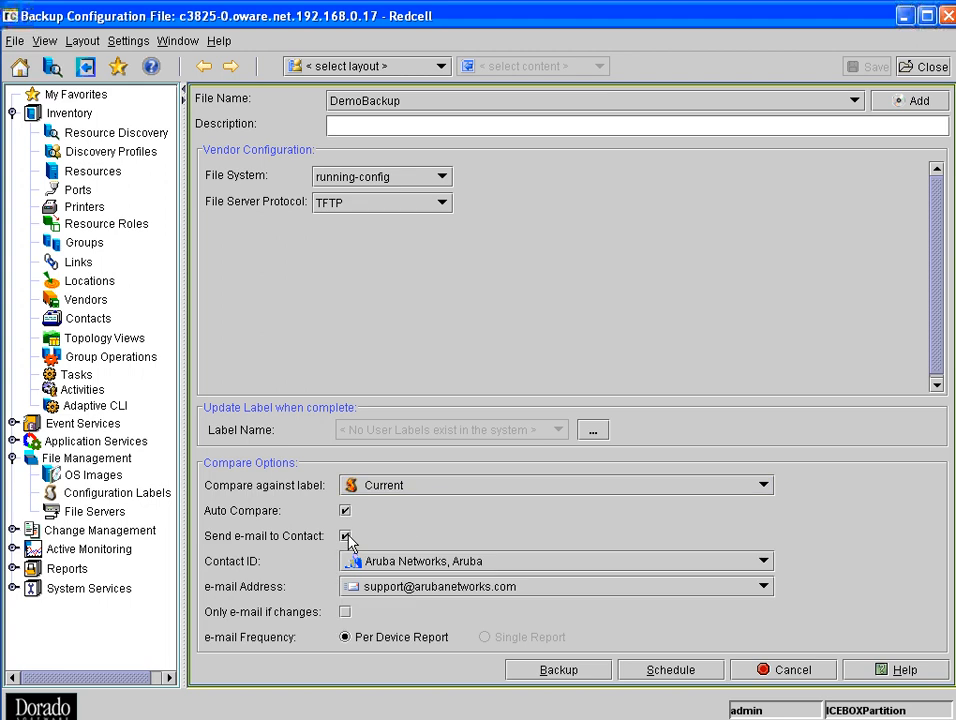
{"action": "left_click", "coordinate": [500, 566]}
{"action": "left_click", "coordinate": [500, 566]}
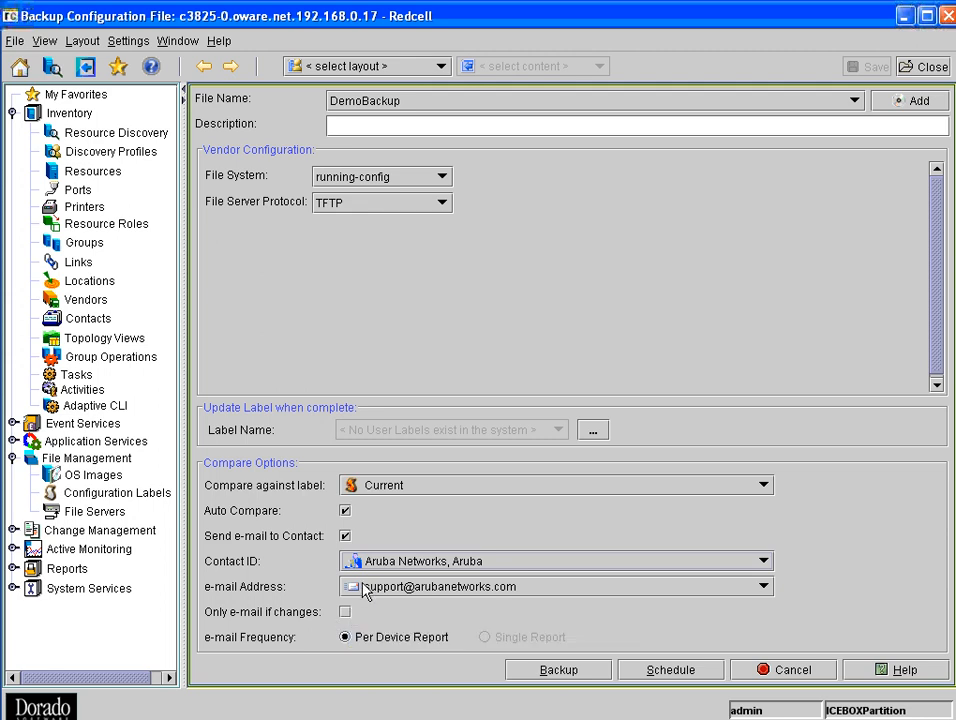
- Disable Auto Compare and Send e-mail to Contact, and cancel the backup to return to the resources list
{"action": "left_click", "coordinate": [345, 511]}
{"action": "left_click", "coordinate": [345, 536]}
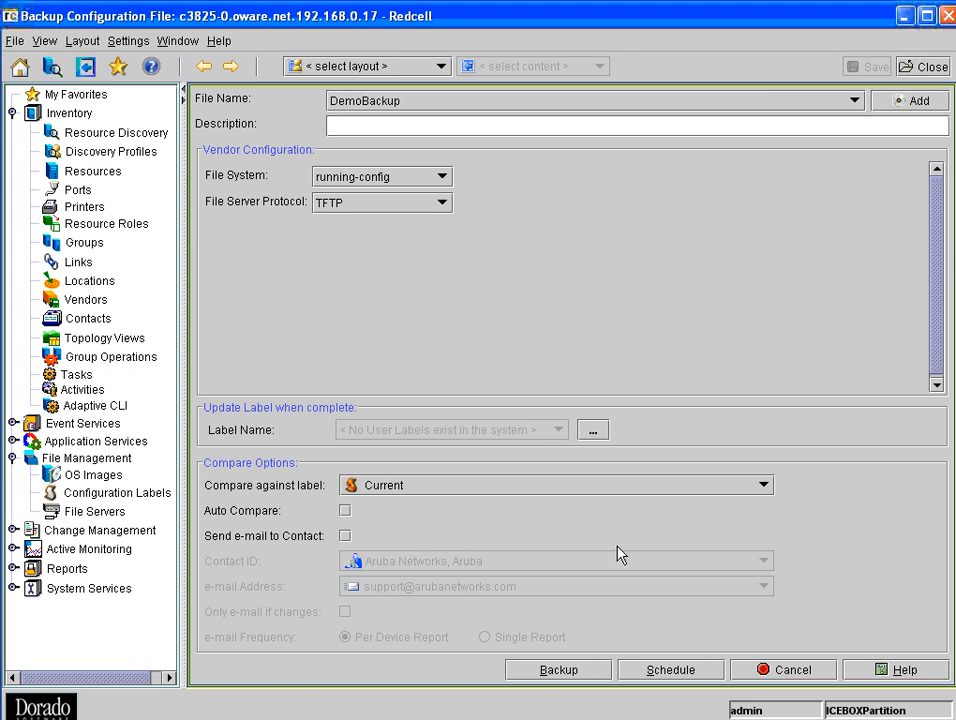
{"action": "left_click", "coordinate": [790, 668]}
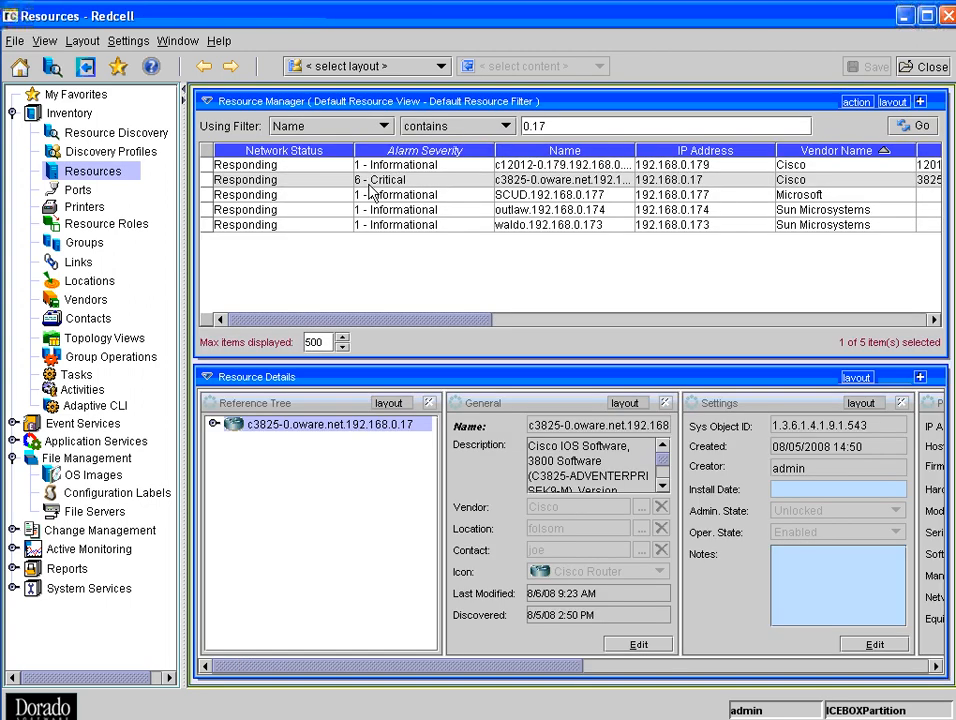
- Open the current configuration of the c3825-0 device and look through the file
{"action": "right_click", "coordinate": [374, 187]}
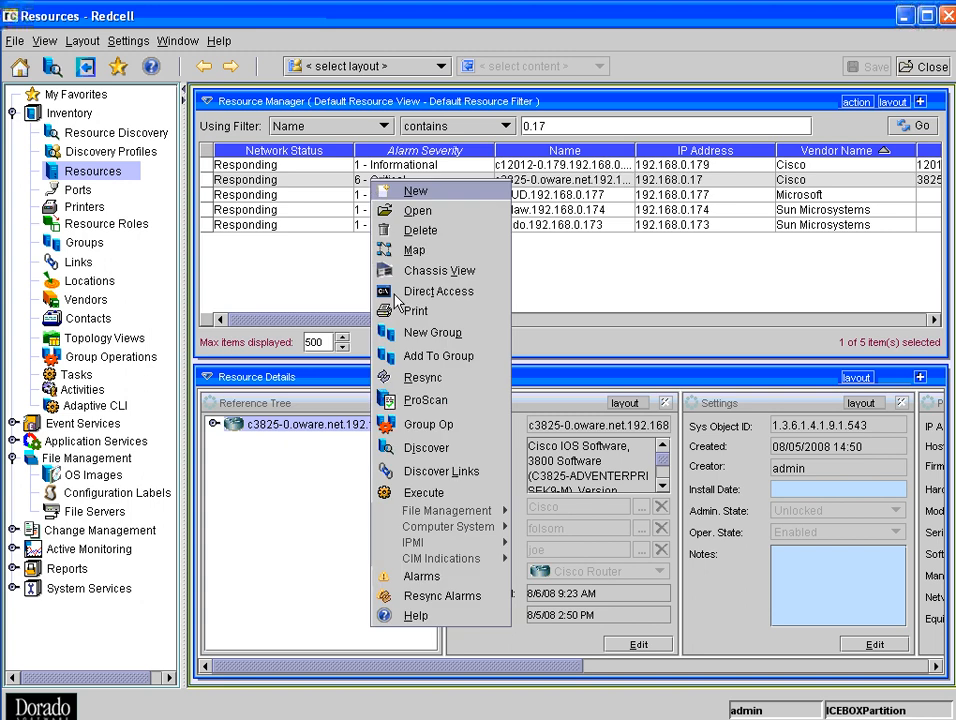
{"action": "mouse_move", "coordinate": [489, 510]}
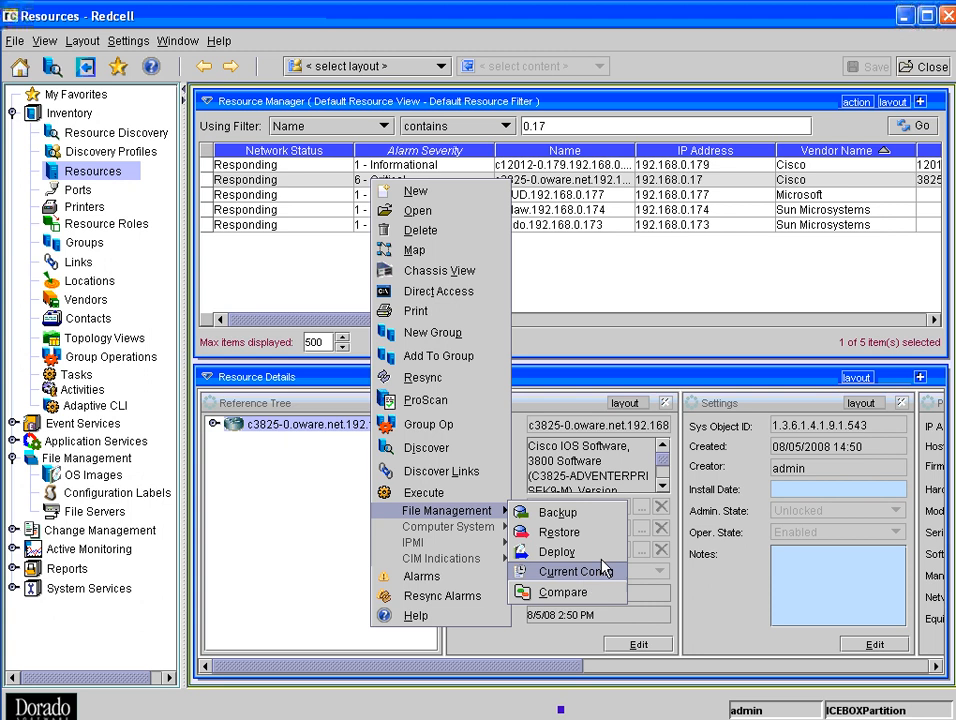
{"action": "left_click", "coordinate": [615, 563]}
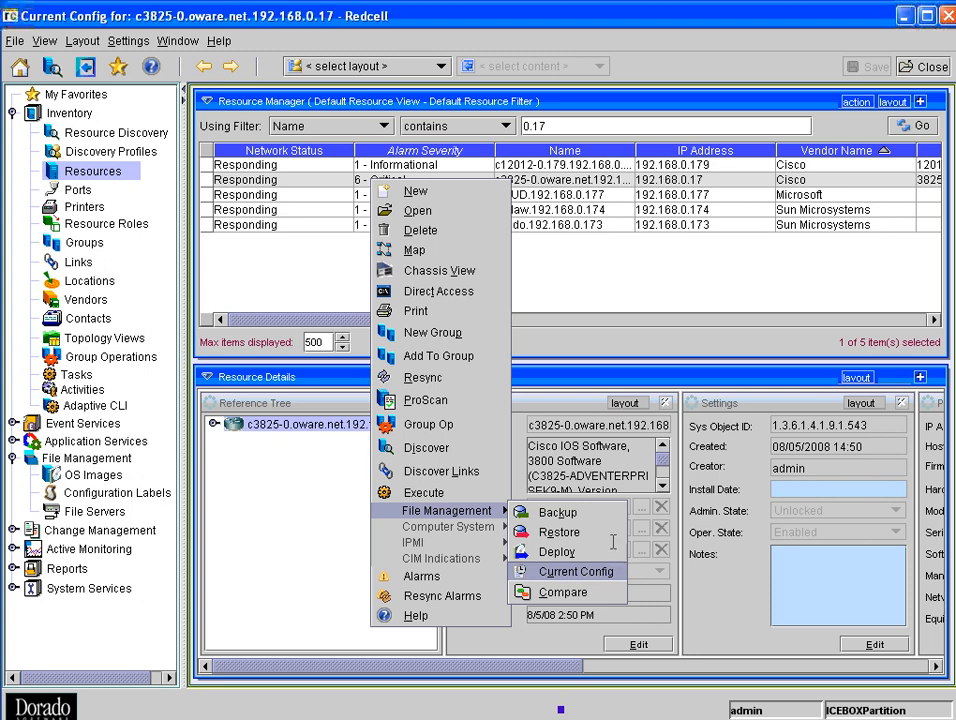
{"action": "scroll", "coordinate": [560, 330], "scroll_direction": "down", "scroll_amount": 19}
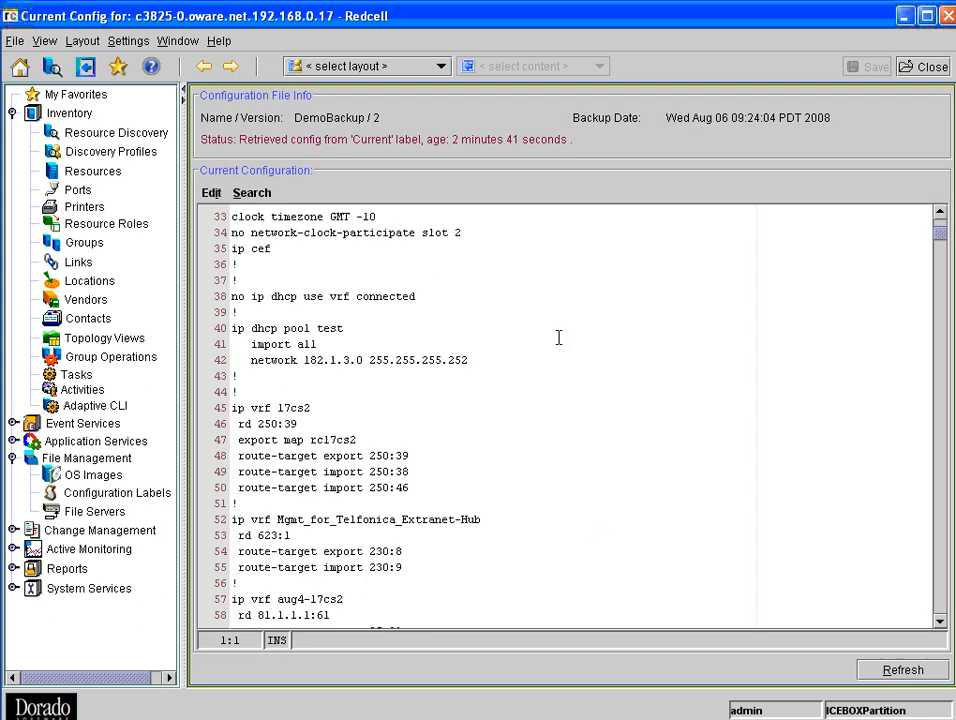
{"action": "scroll", "coordinate": [540, 335], "scroll_direction": "up", "scroll_amount": 19}
{"action": "scroll", "coordinate": [537, 338], "scroll_direction": "down", "scroll_amount": 13}
{"action": "scroll", "coordinate": [537, 338], "scroll_direction": "down", "scroll_amount": 20}
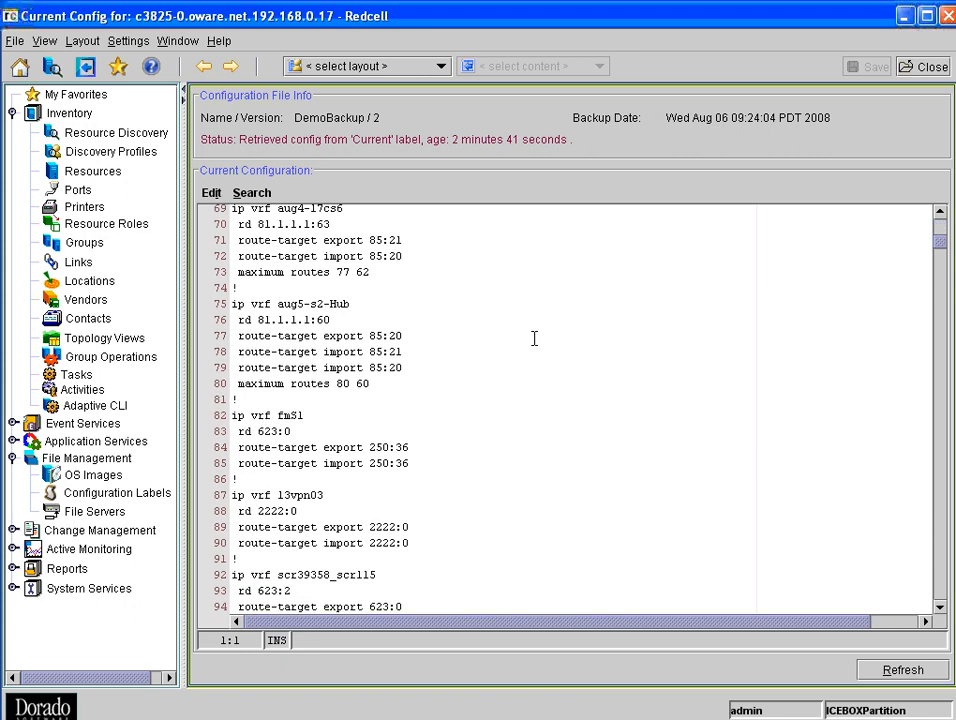
{"action": "scroll", "coordinate": [527, 333], "scroll_direction": "down", "scroll_amount": 20}
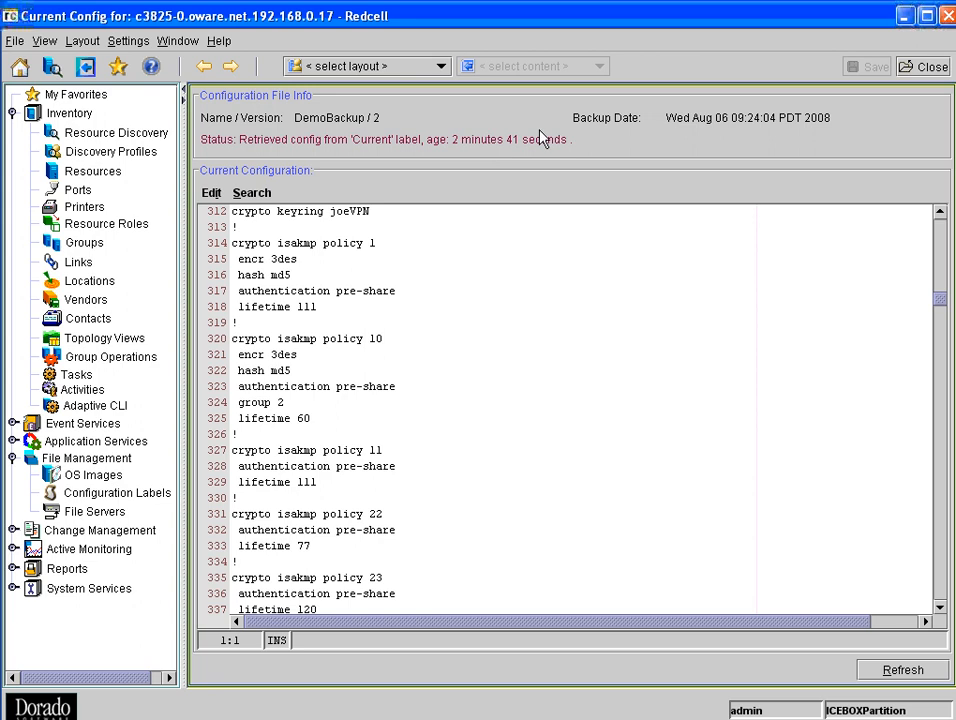
- Refresh the c3825-0 device's current configuration, look through the newly retrieved file, and close the view
{"action": "left_click", "coordinate": [920, 675]}
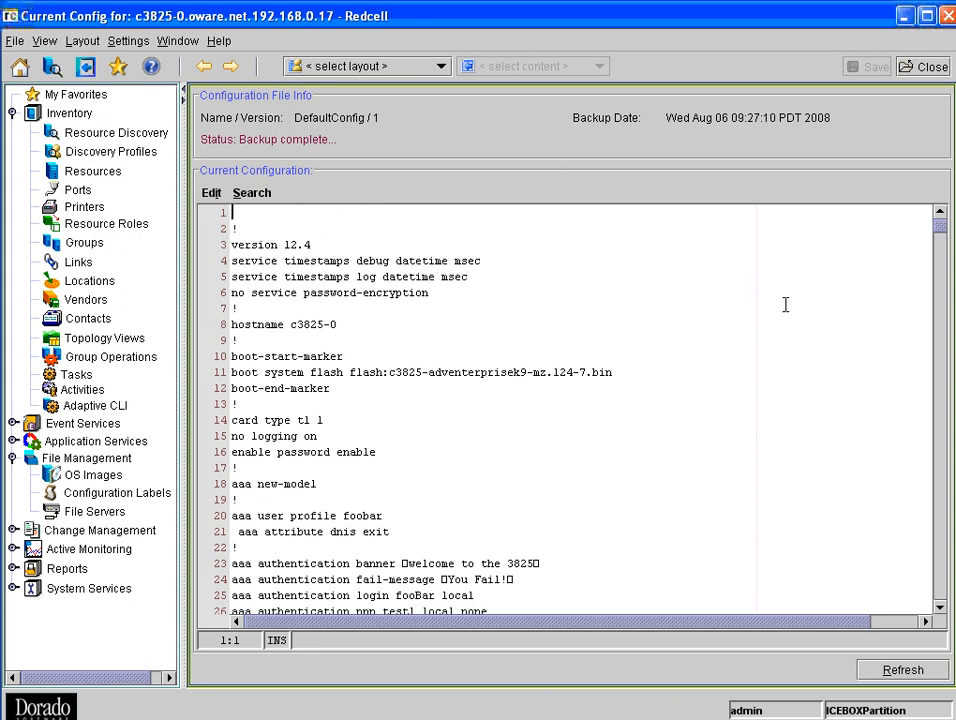
{"action": "scroll", "coordinate": [785, 304], "scroll_direction": "down", "scroll_amount": 20}
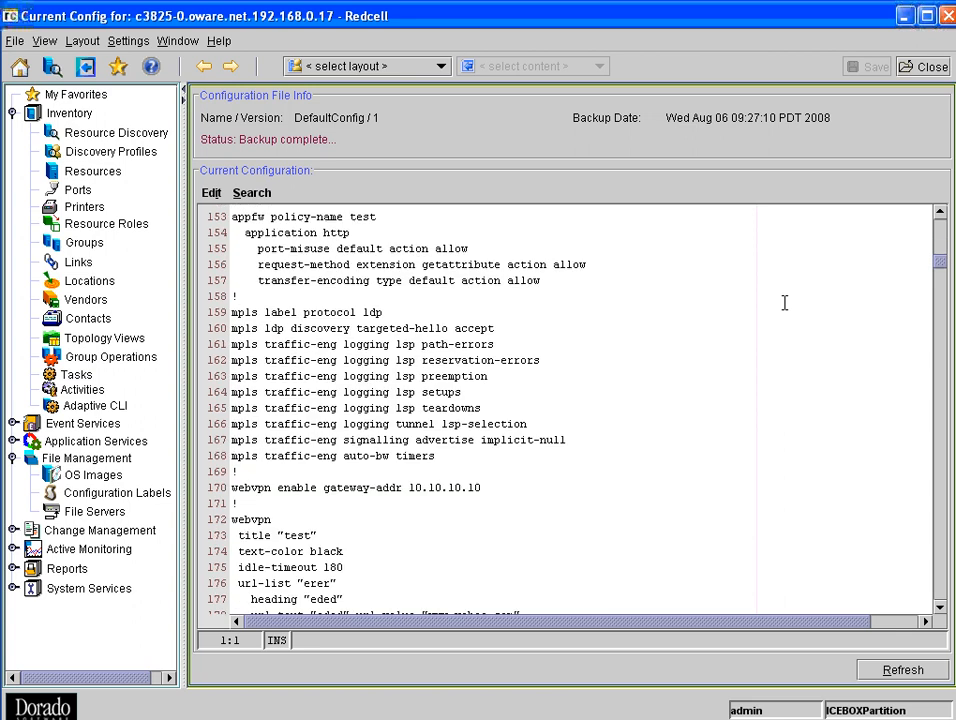
{"action": "scroll", "coordinate": [785, 304], "scroll_direction": "down", "scroll_amount": 20}
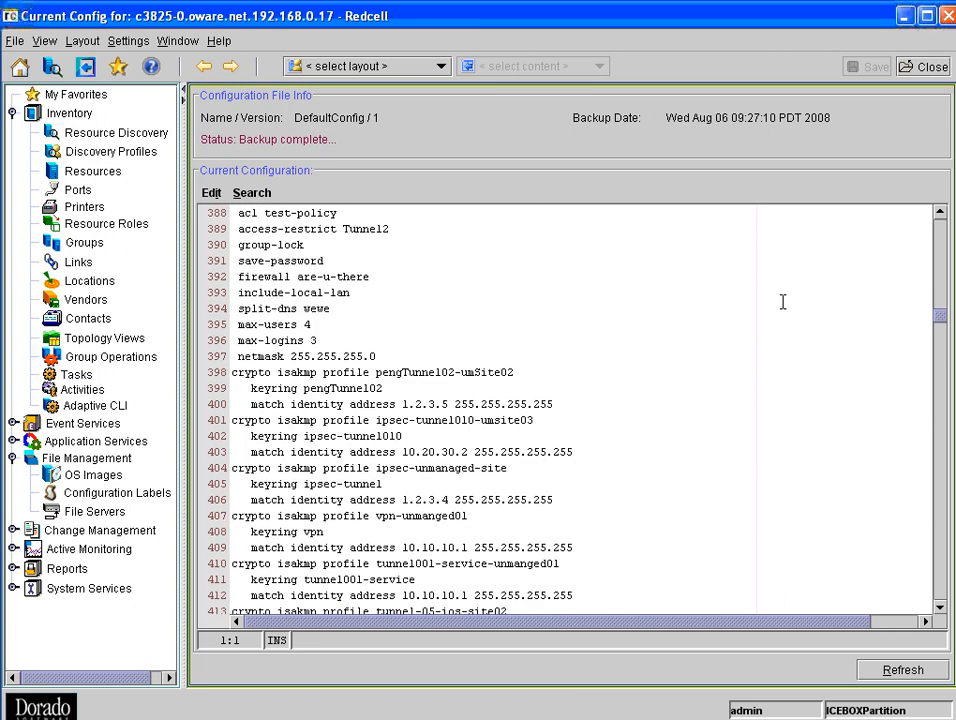
{"action": "scroll", "coordinate": [783, 302], "scroll_direction": "down", "scroll_amount": 20}
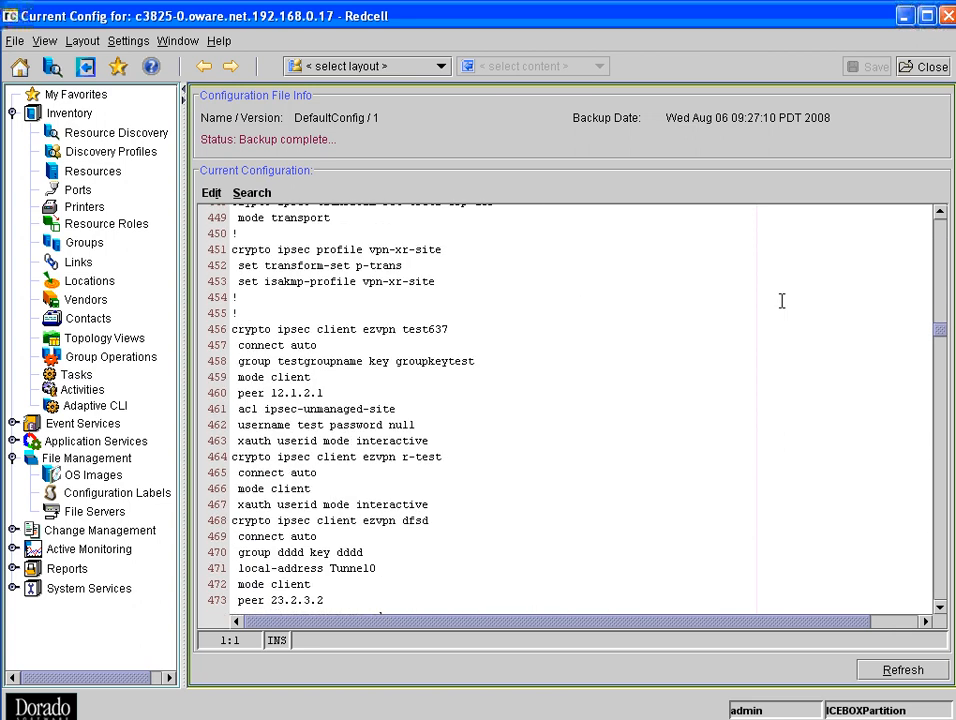
{"action": "left_click", "coordinate": [927, 70]}
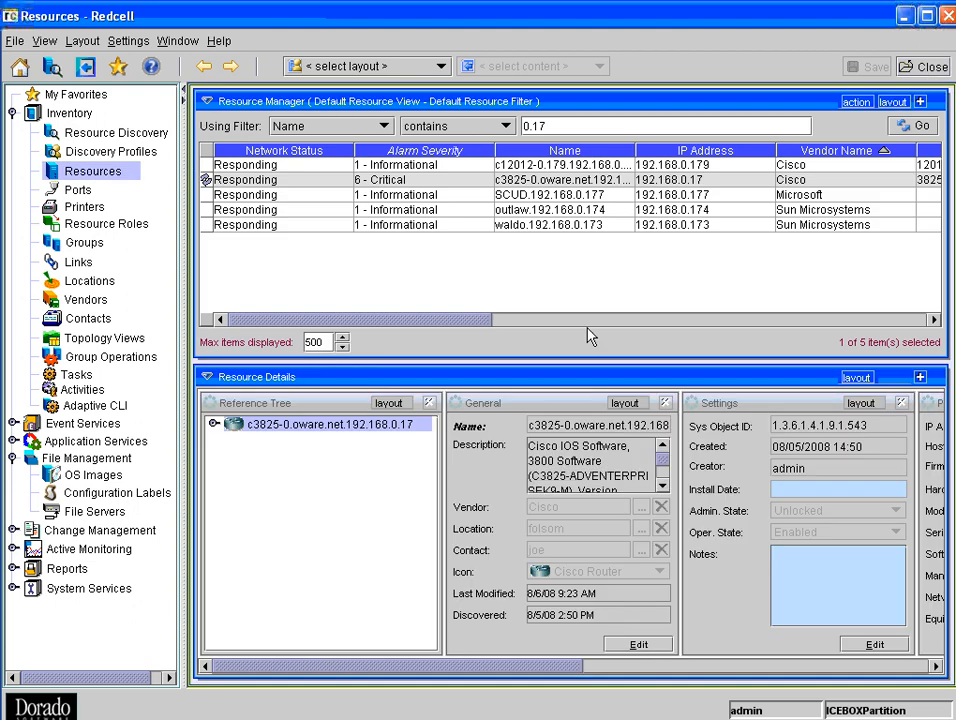